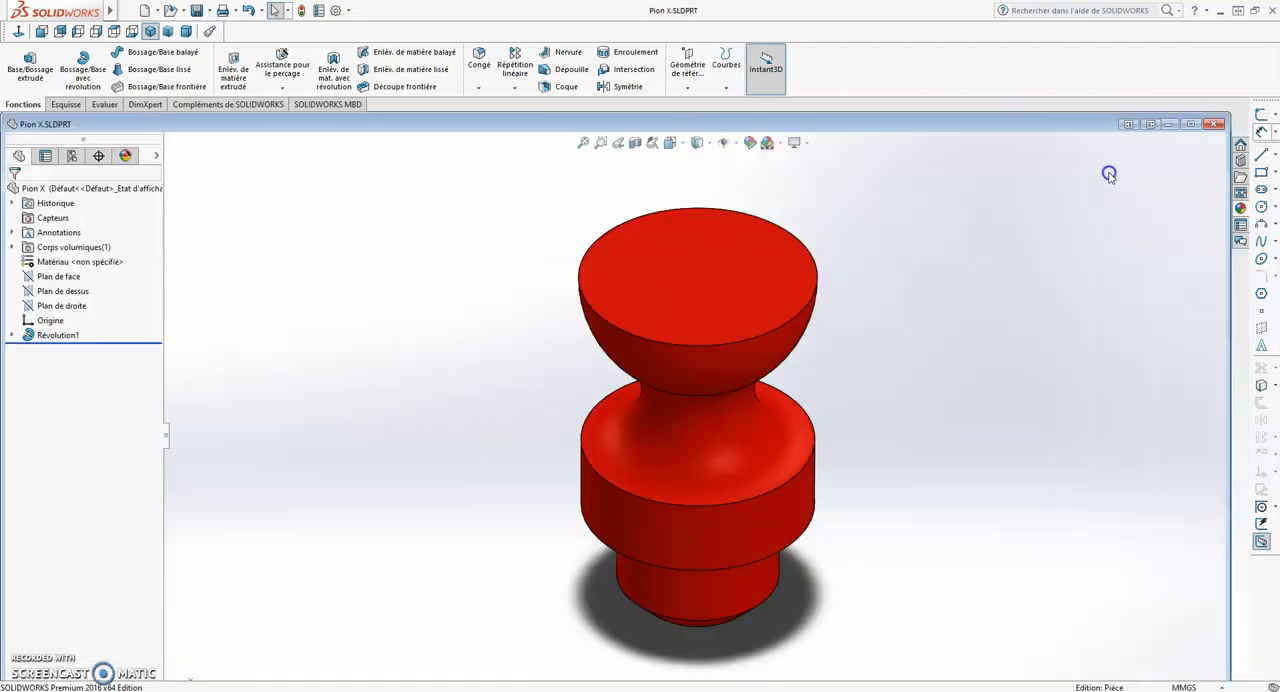
- Maximize the part window and start a new sketch on the pawn's flat circular top face
click(1190, 127)
click(682, 238)
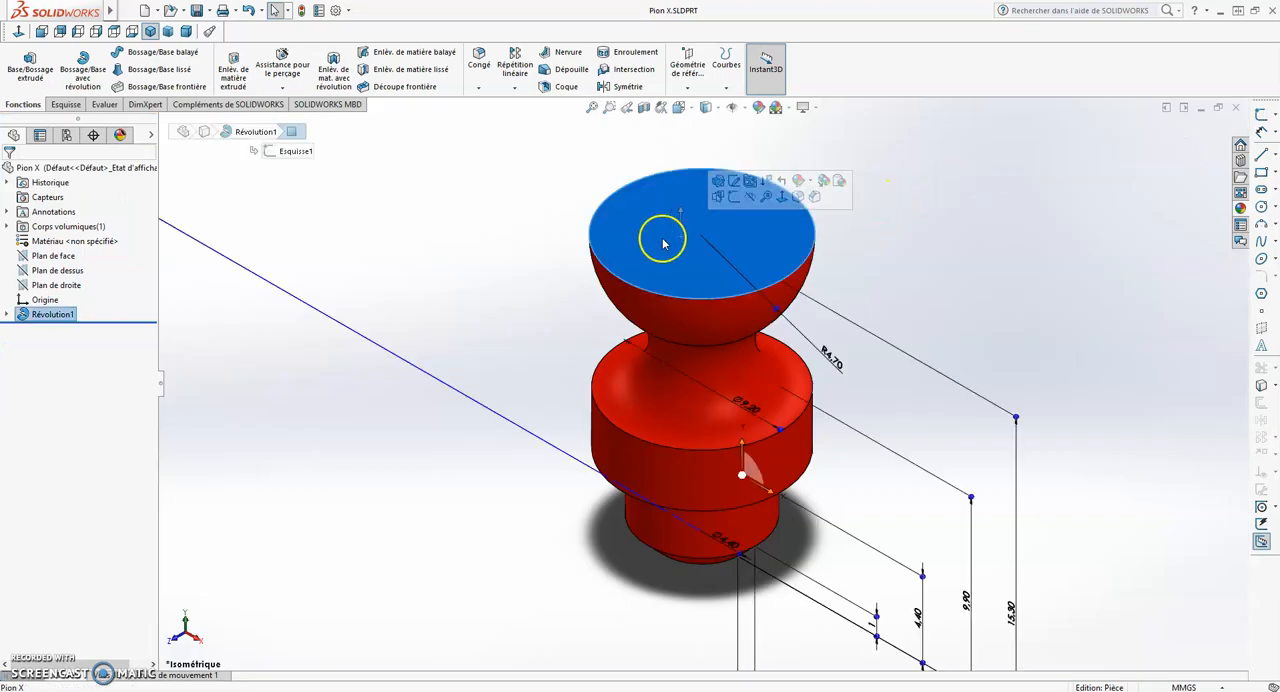
click(18, 32)
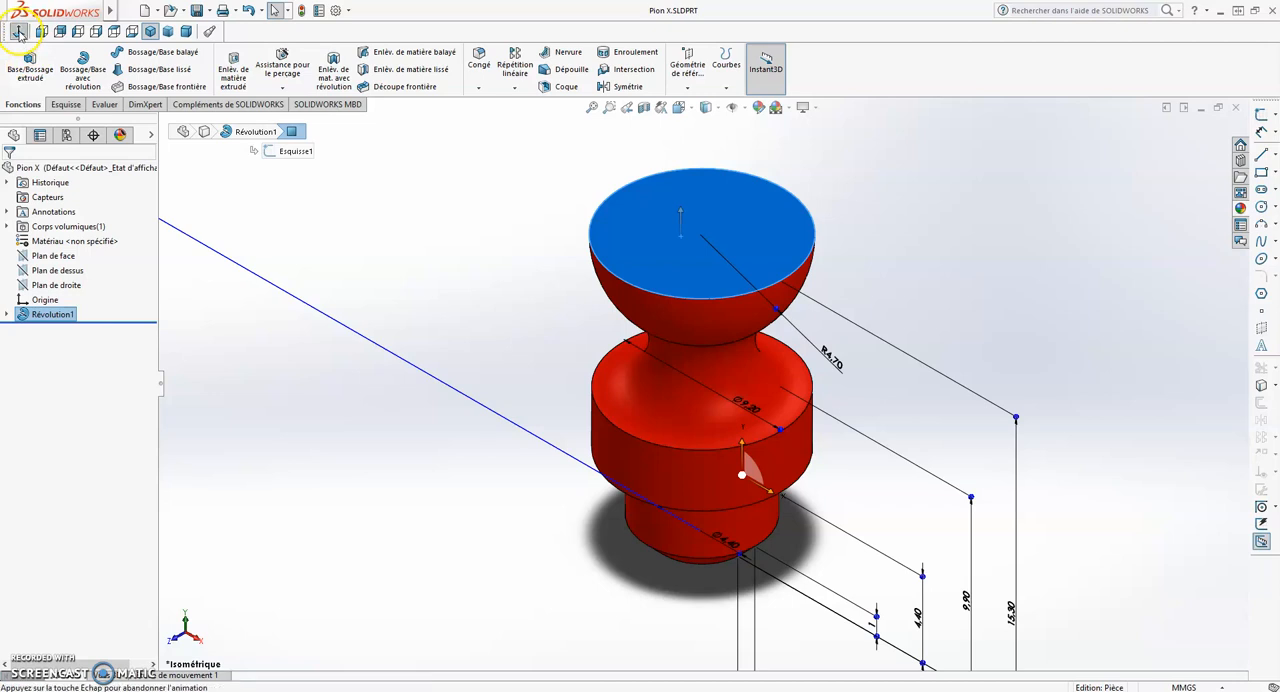
click(980, 227)
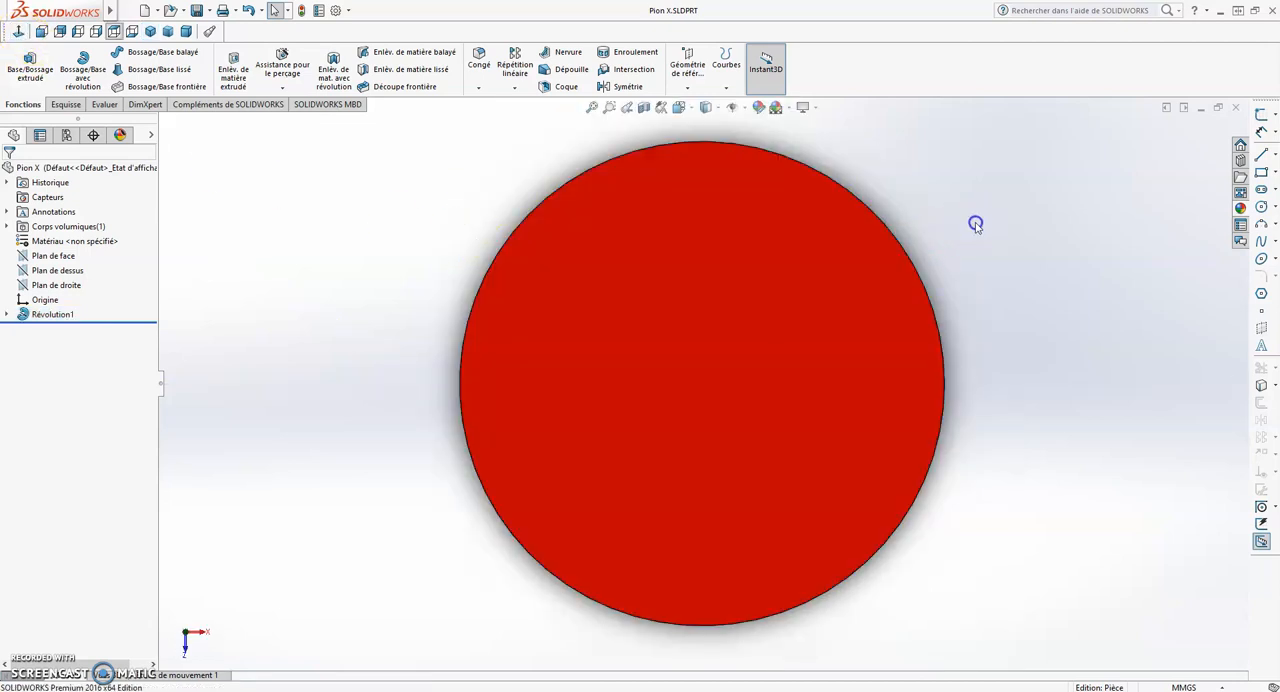
click(791, 287)
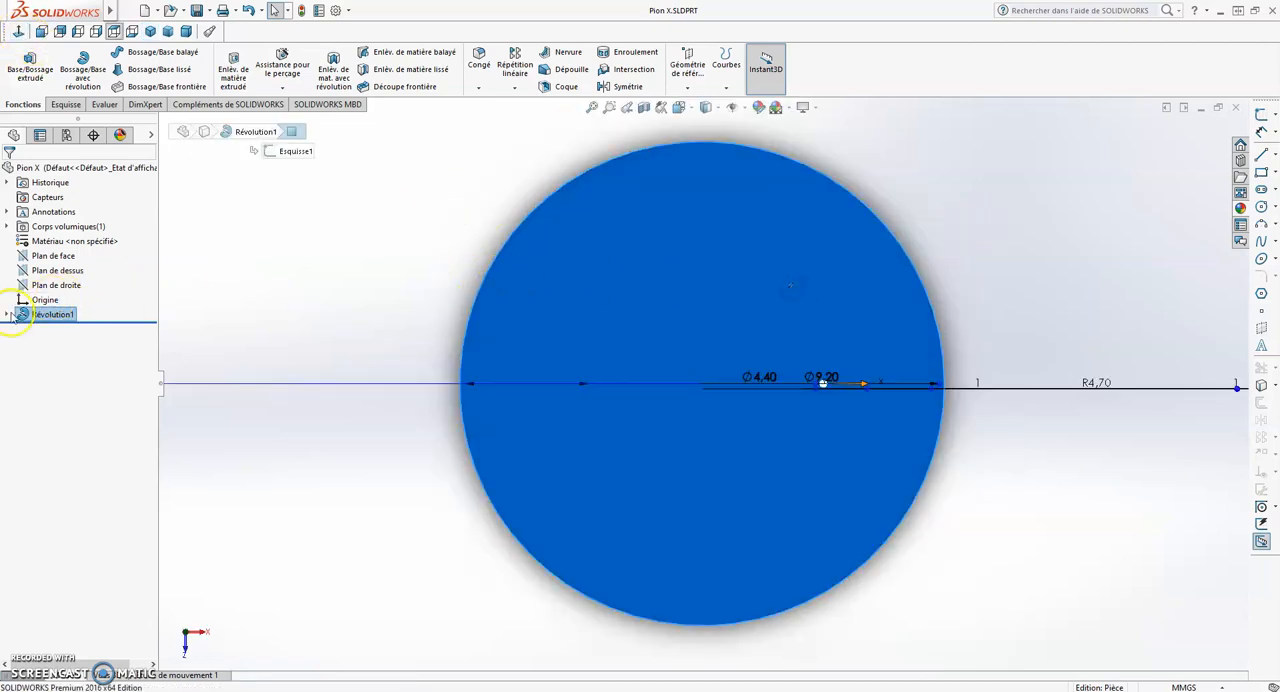
click(66, 105)
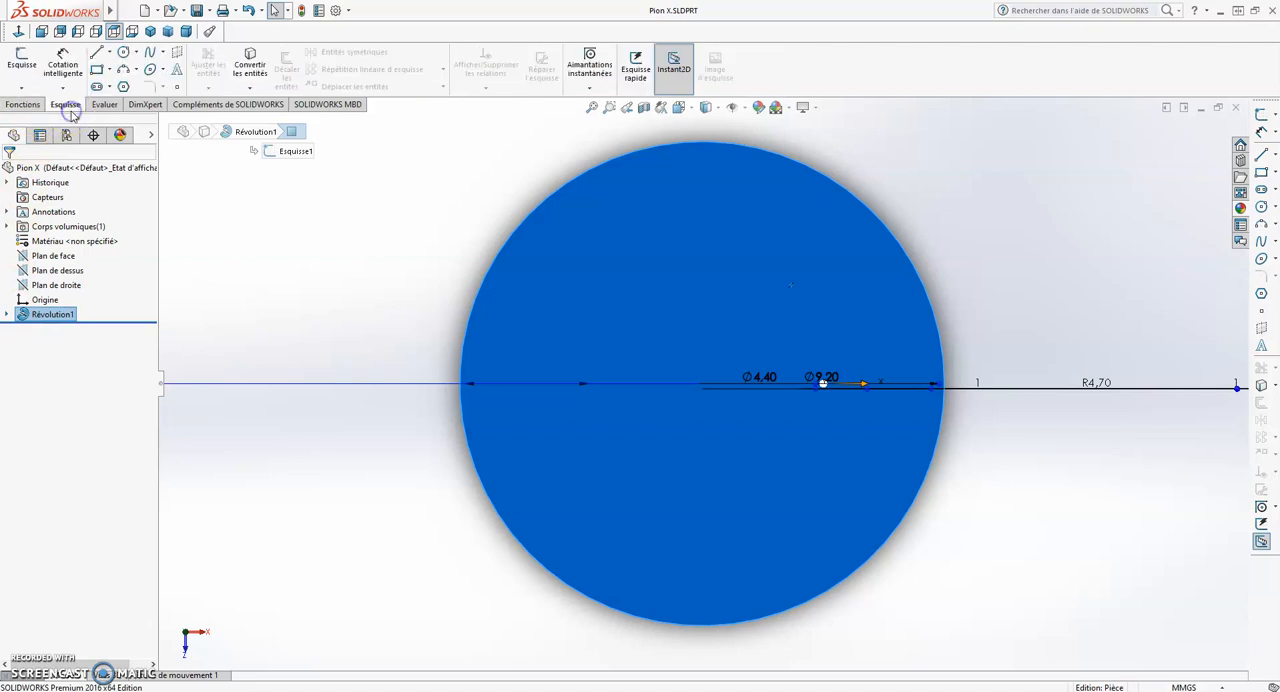
click(22, 62)
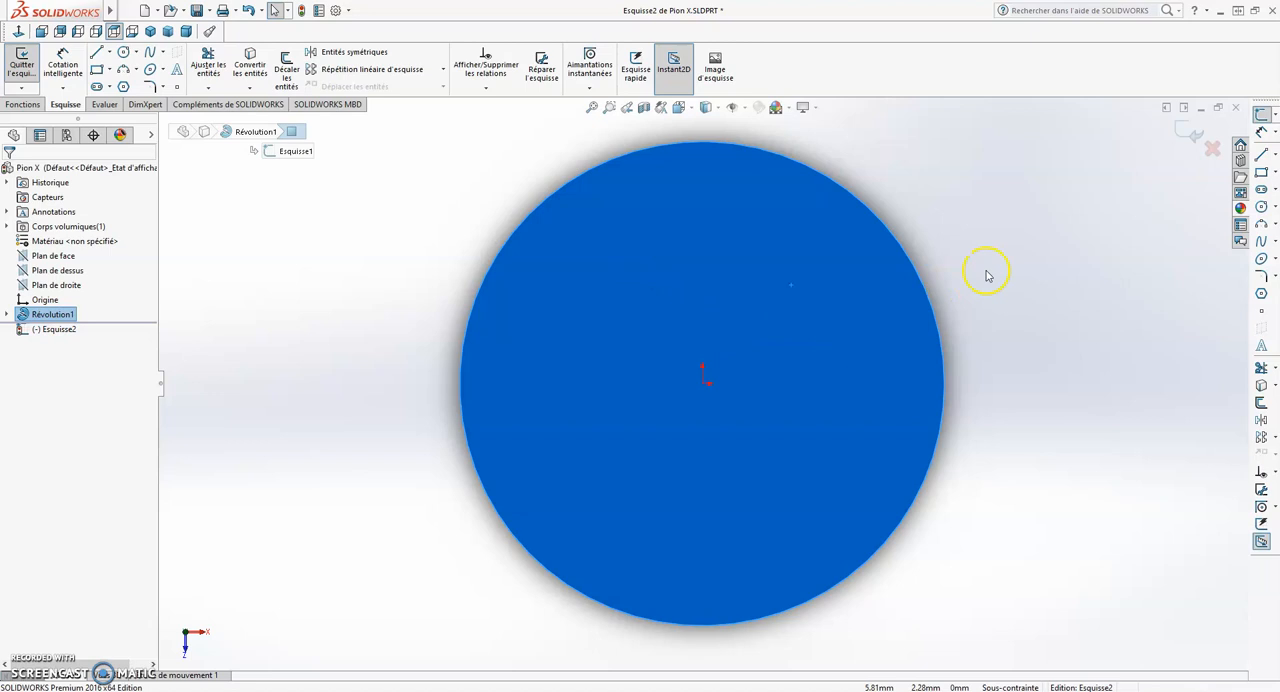
click(928, 292)
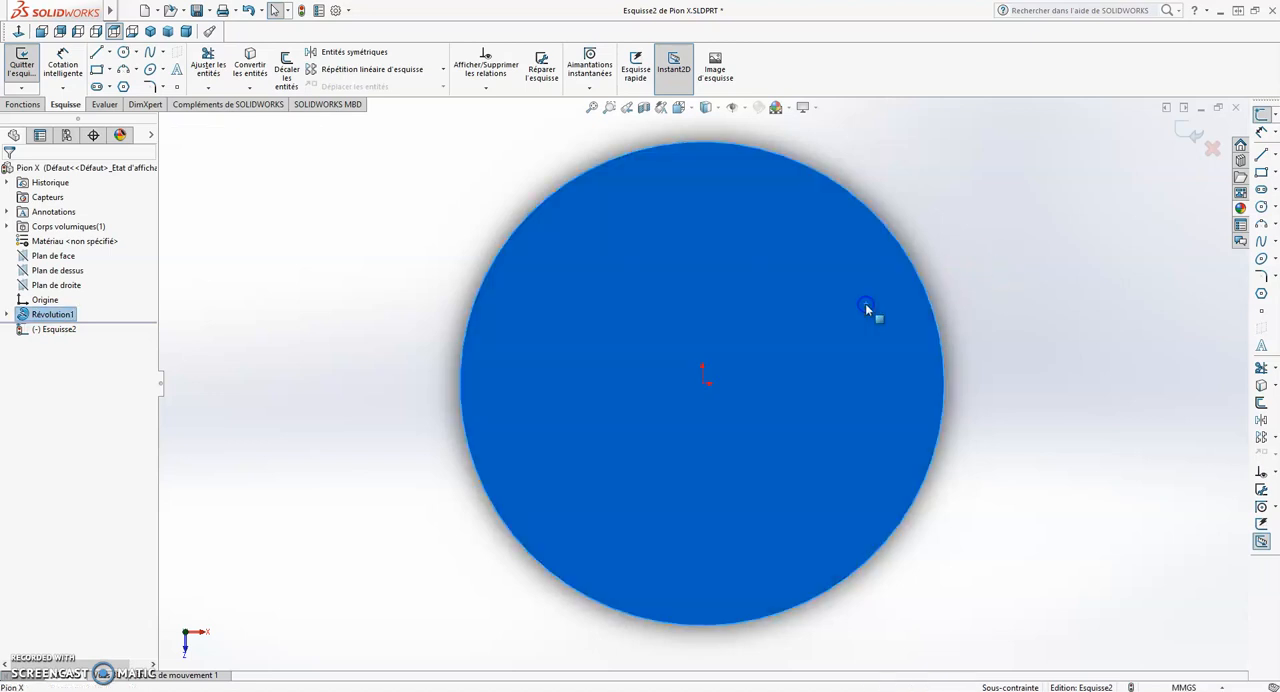
click(944, 252)
click(619, 194)
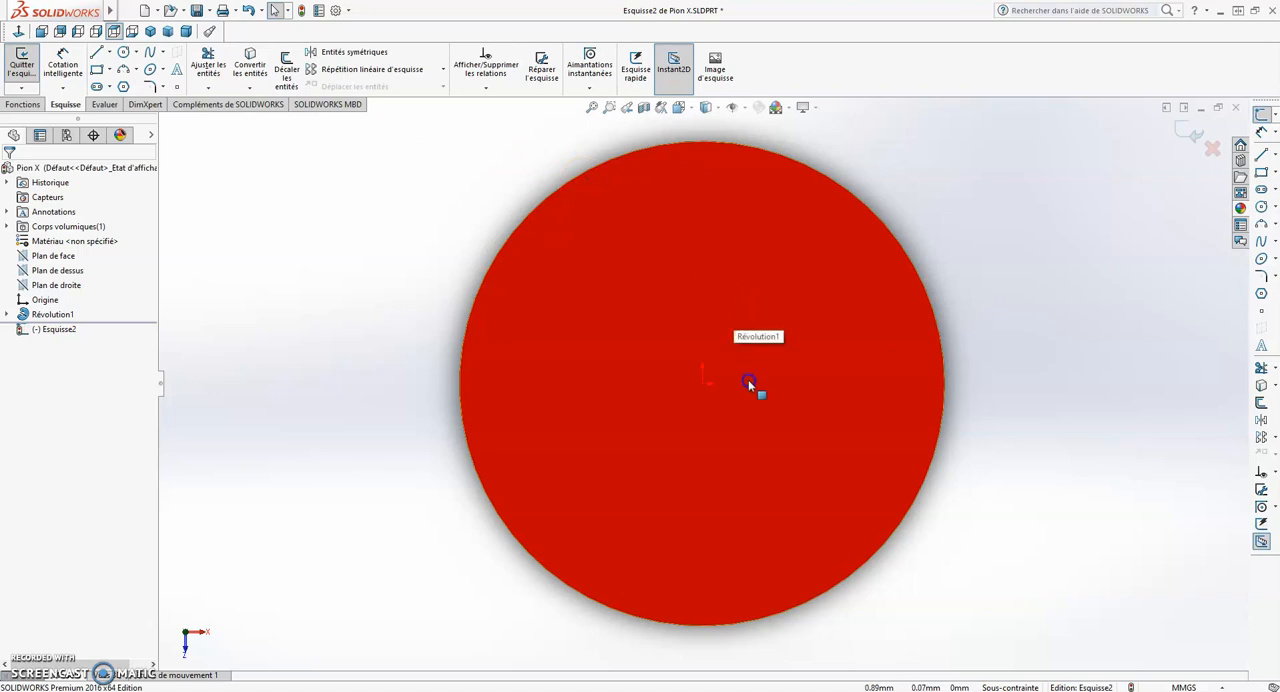
click(734, 174)
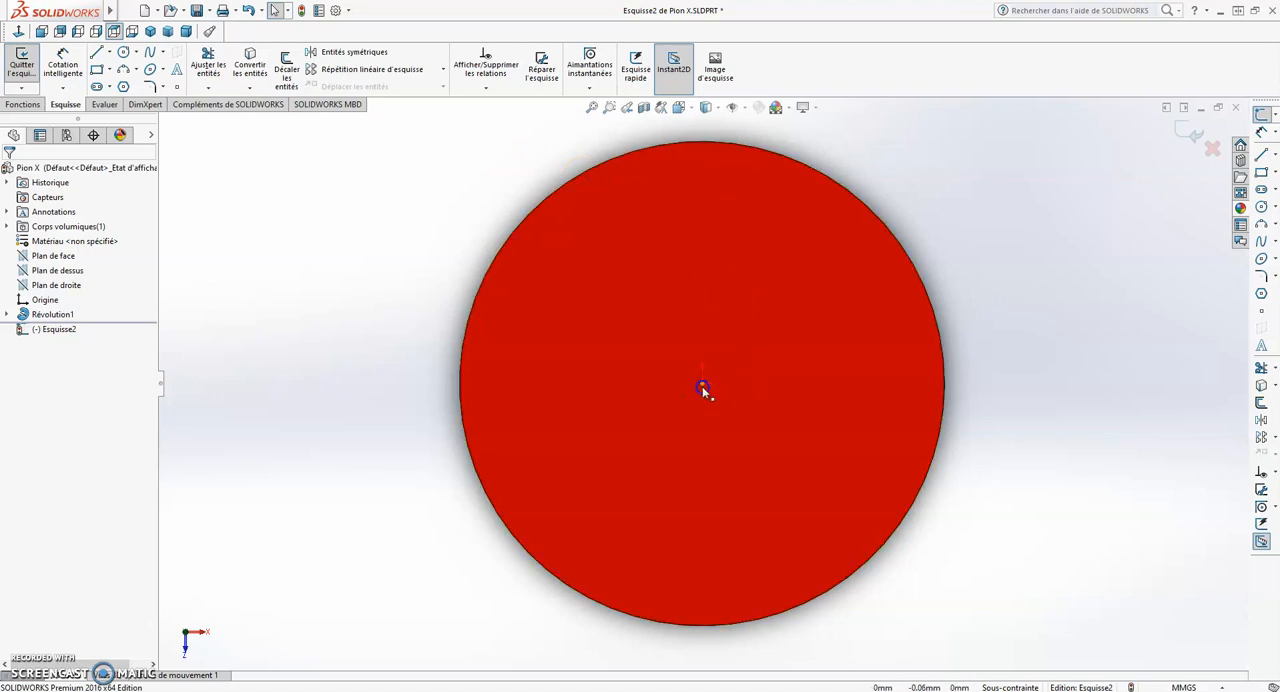
click(653, 297)
click(531, 254)
click(569, 254)
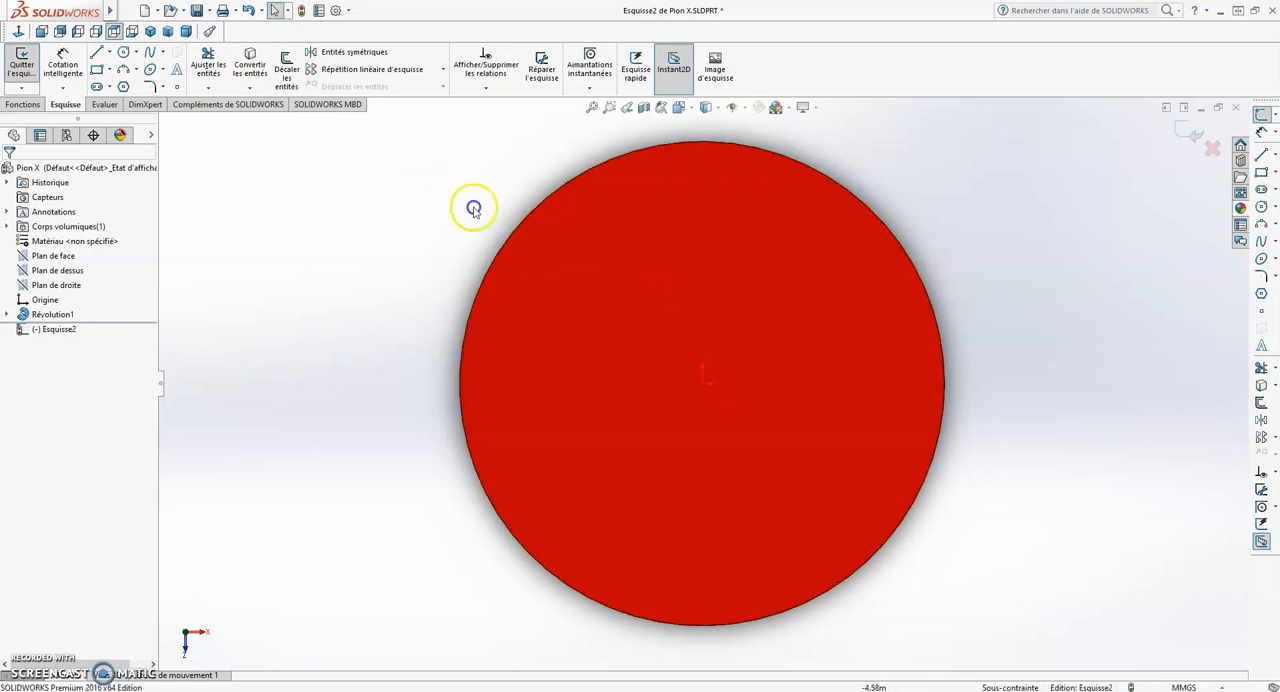
- Sketch a circle of about 3.76 mm radius centred on the origin of the top face
click(124, 53)
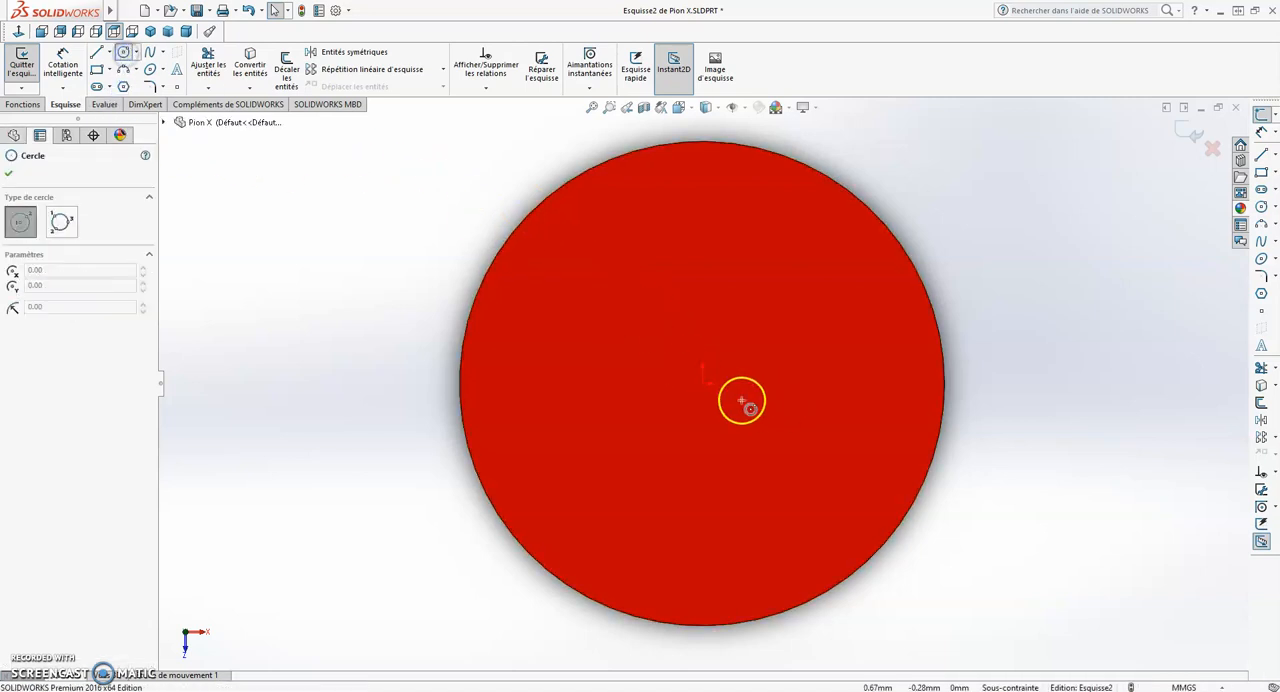
click(703, 385)
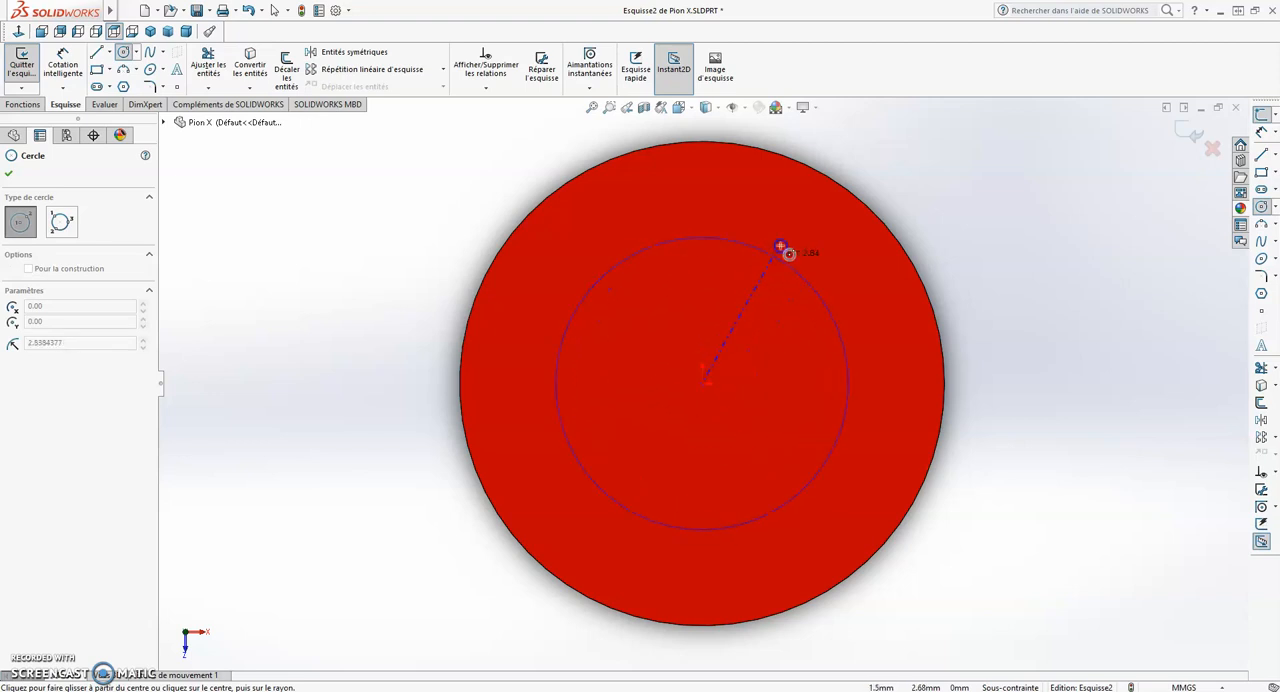
click(803, 218)
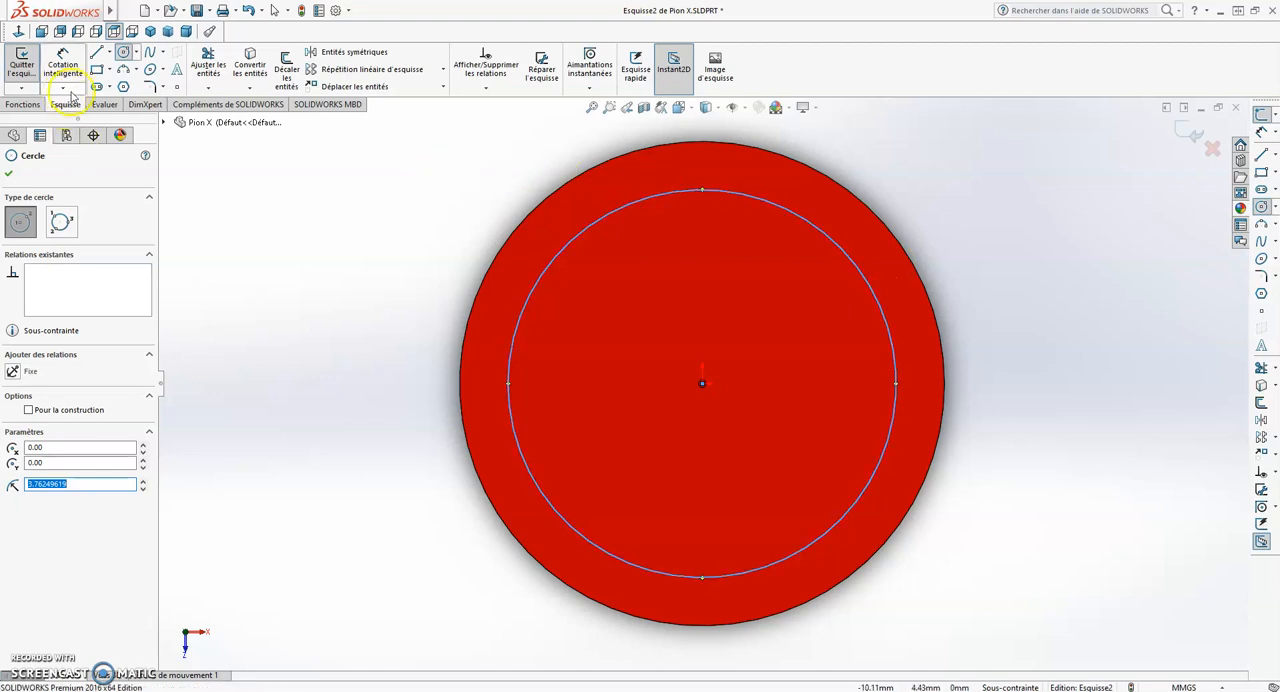
- Dimension the sketched circle with a diameter of 8 mm
click(62, 62)
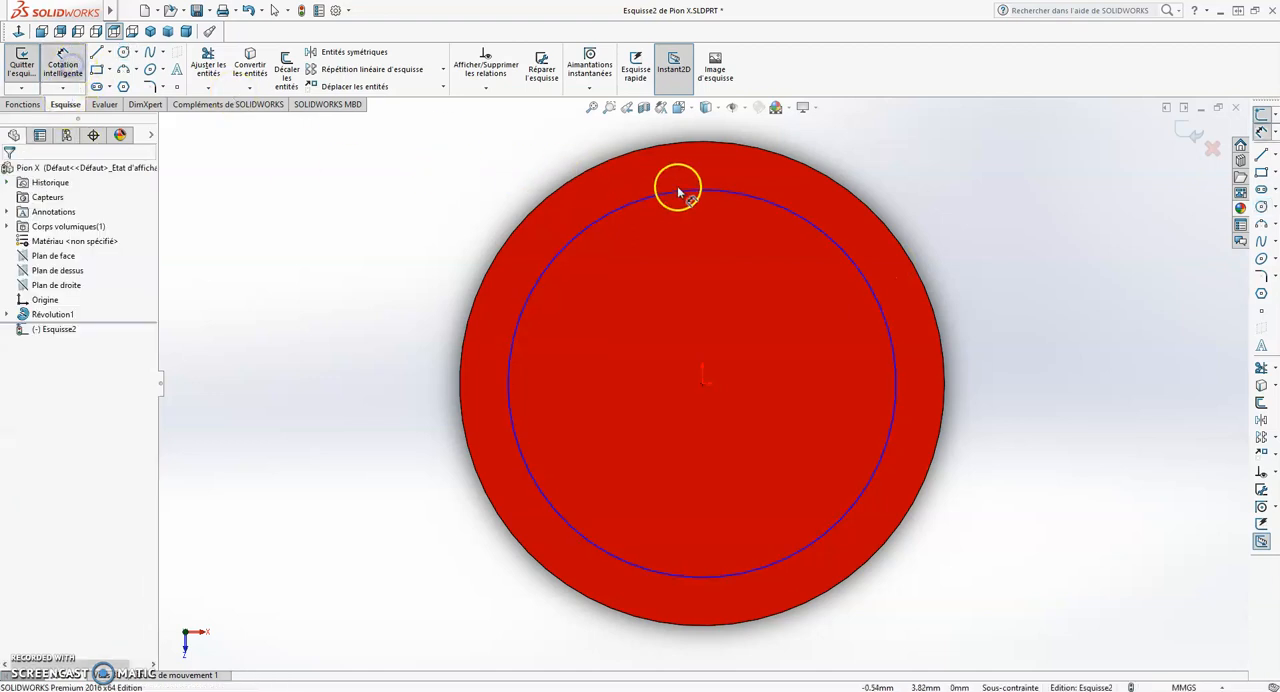
click(812, 222)
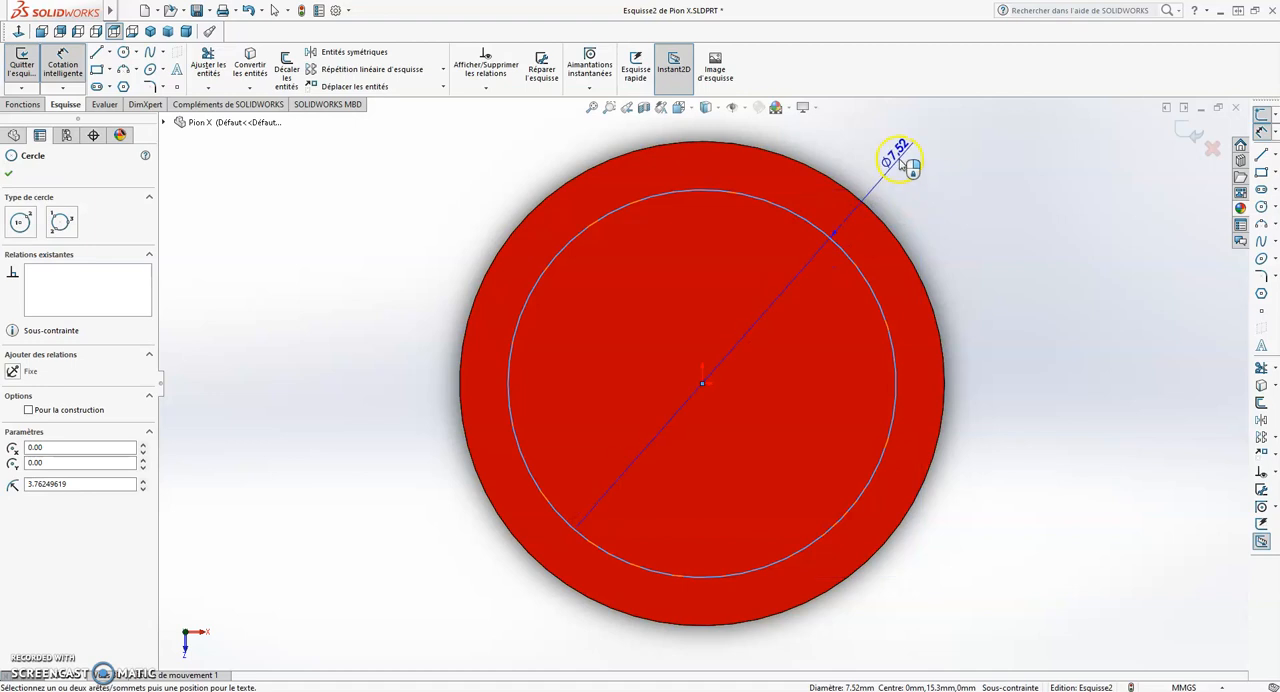
click(901, 161)
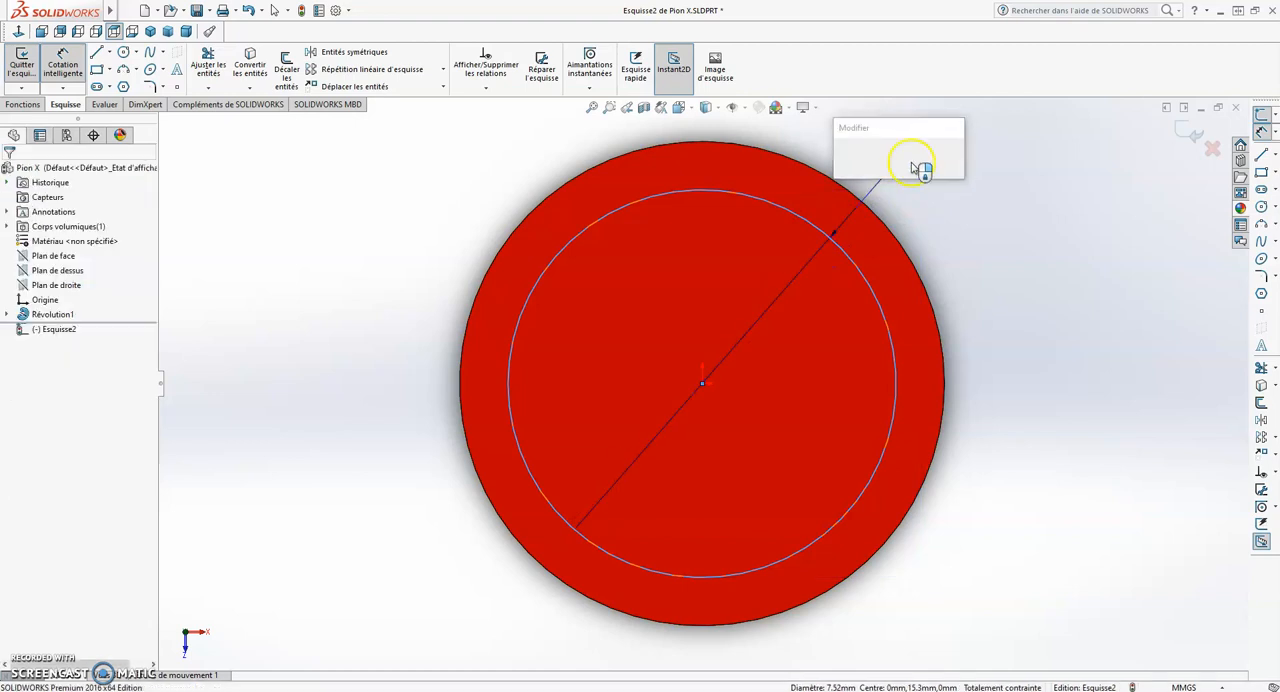
text(8)
key(Return)
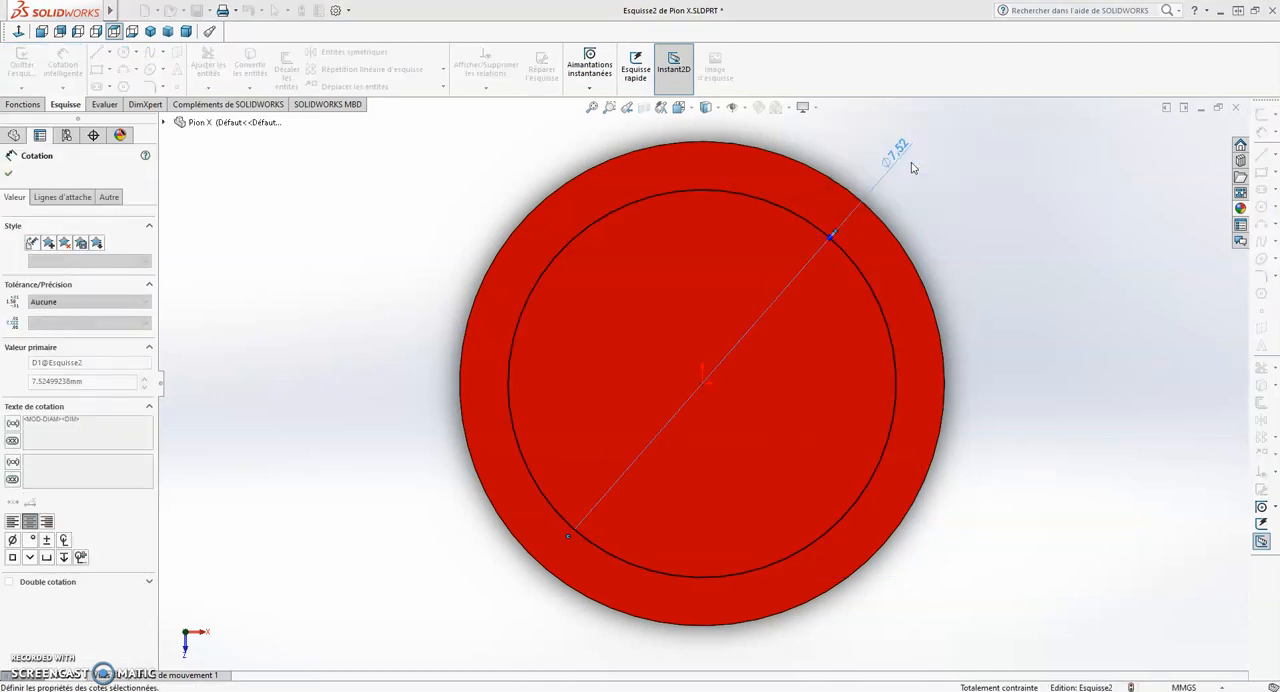
key(Escape)
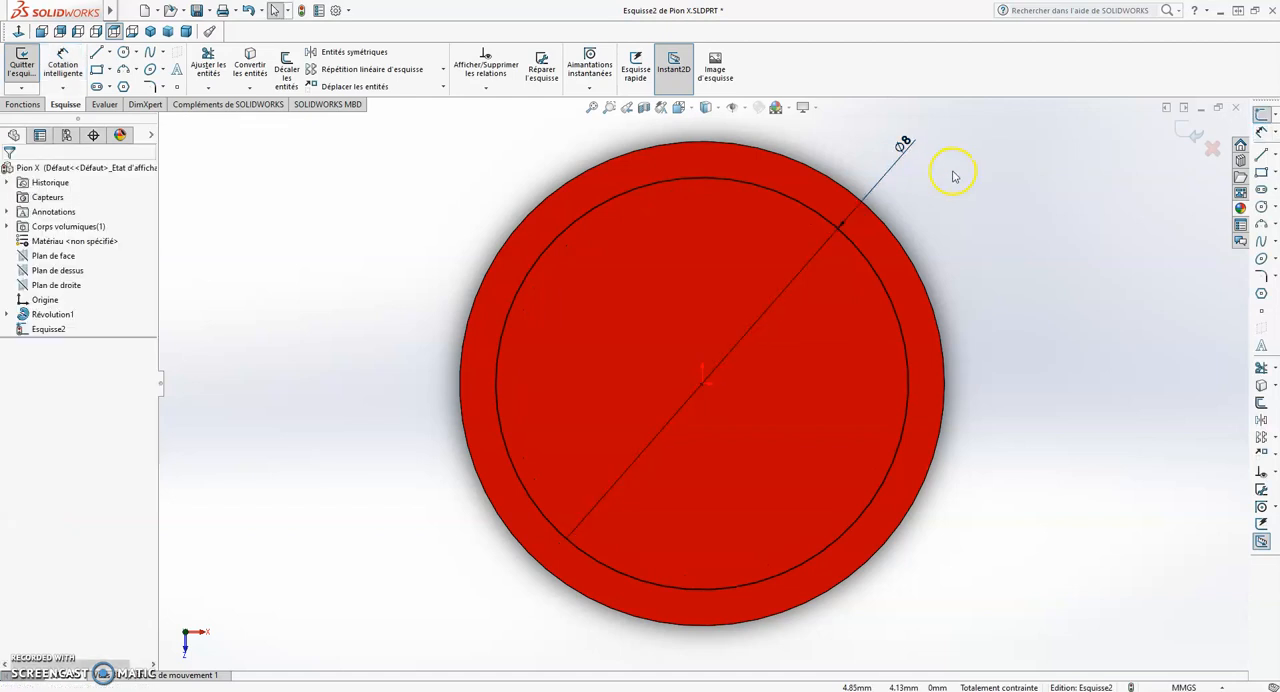
- Convert the 8 mm circle to construction geometry
click(861, 253)
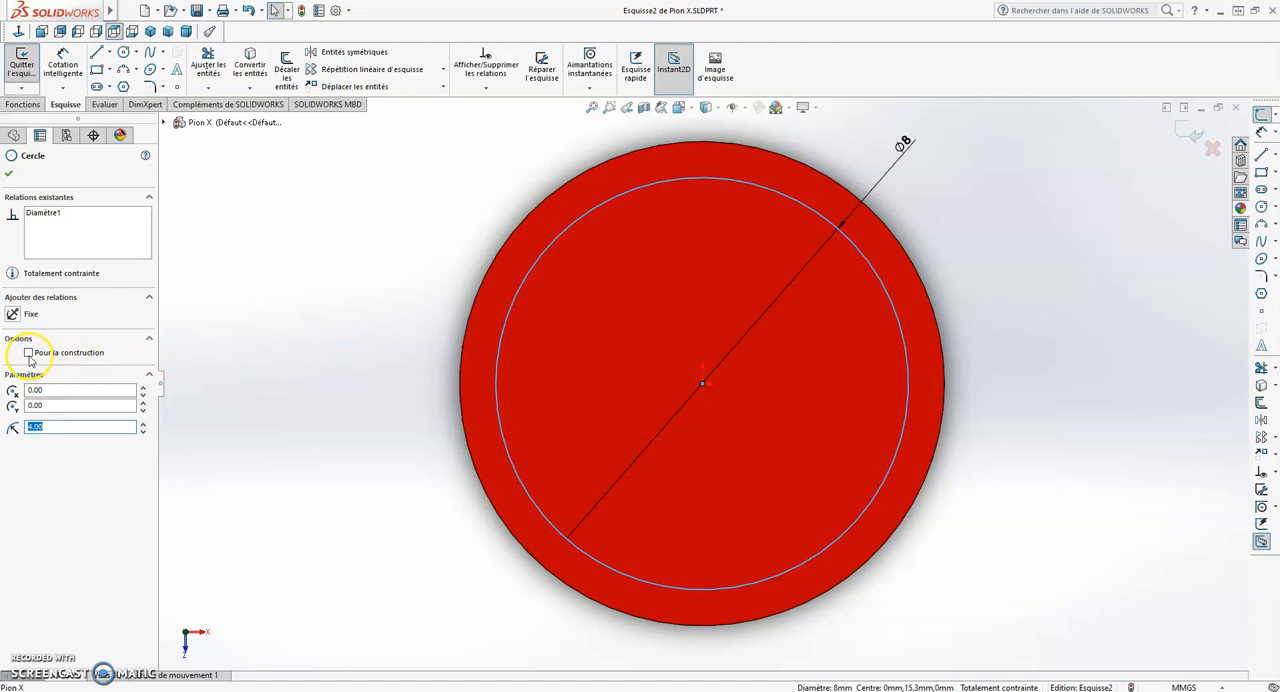
click(1028, 279)
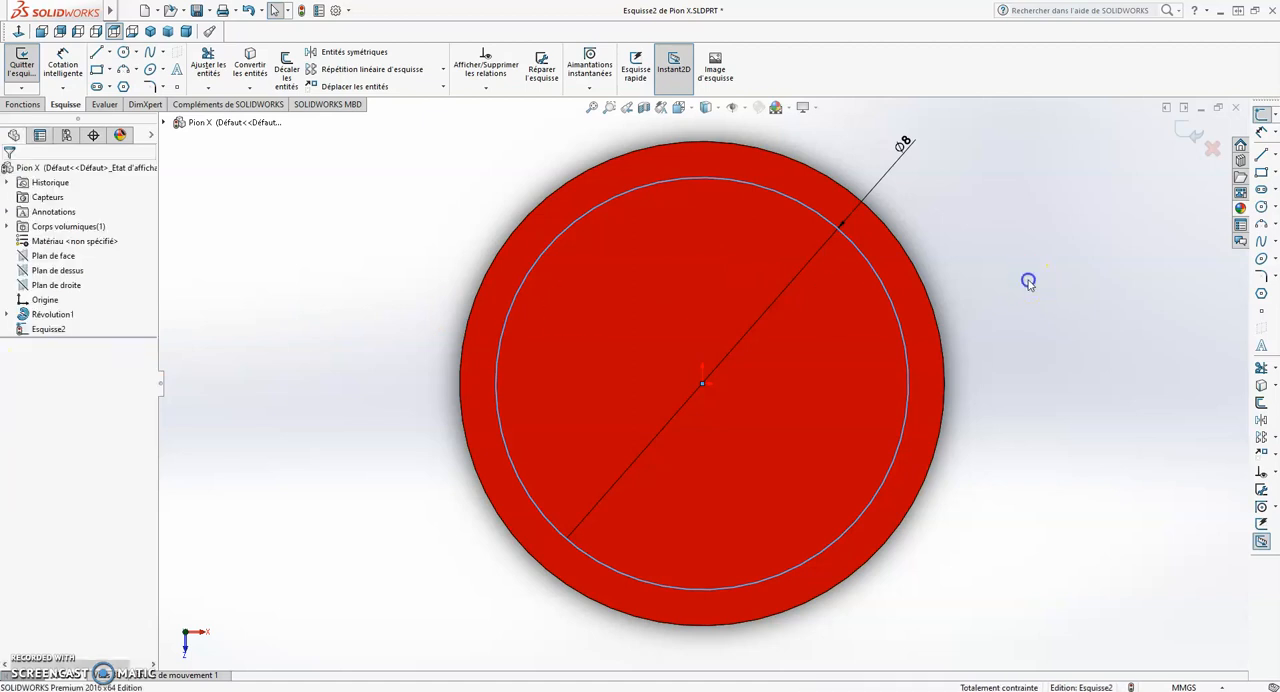
click(888, 297)
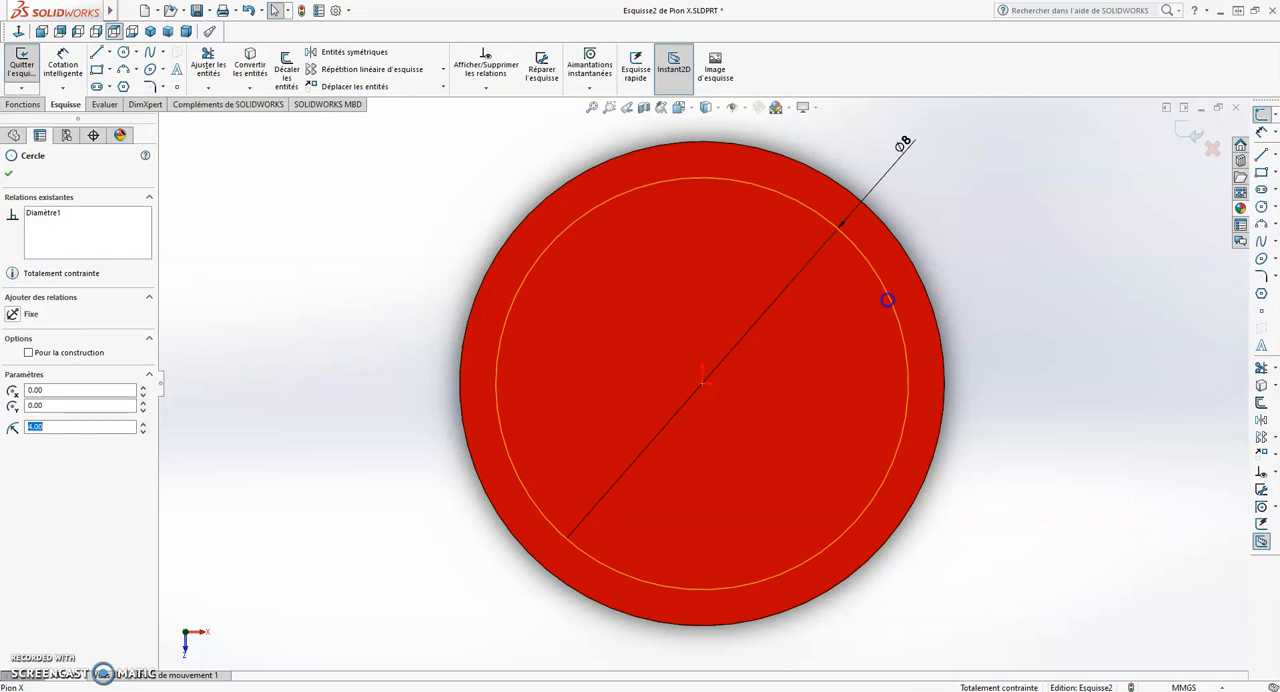
click(30, 353)
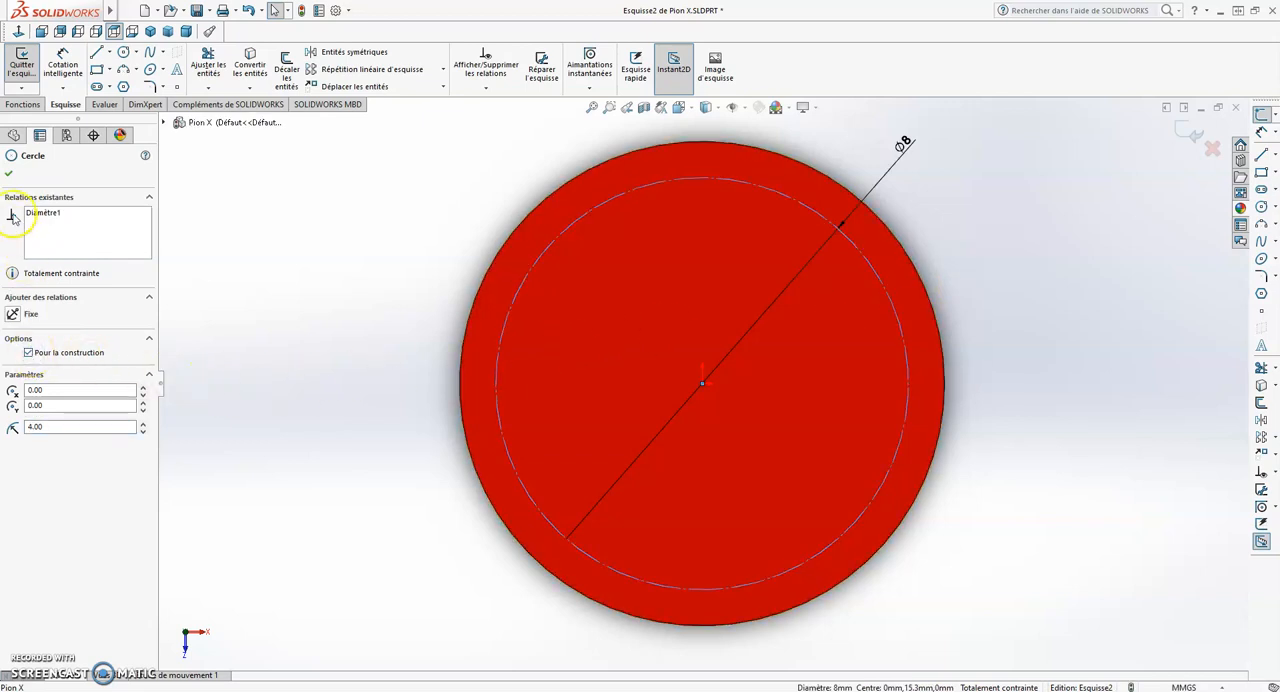
click(9, 178)
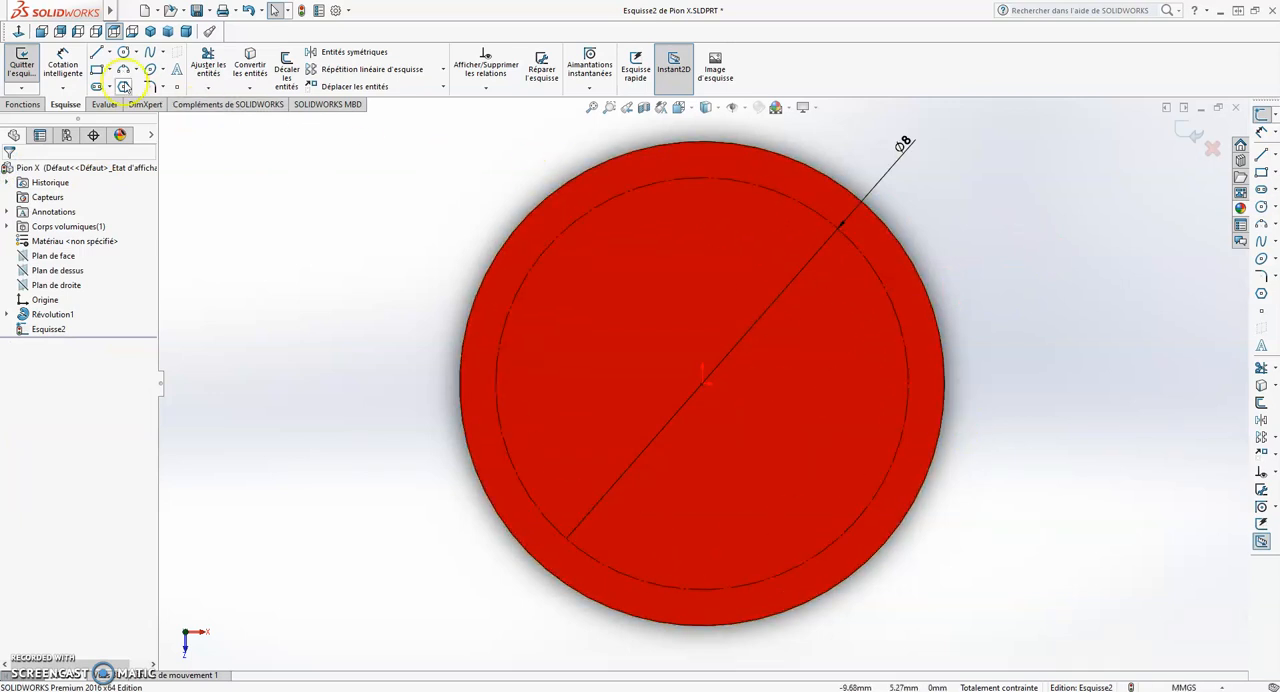
- Draw a vertical line through the centre, from the upper to the lower quadrant point of the construction circle
click(96, 52)
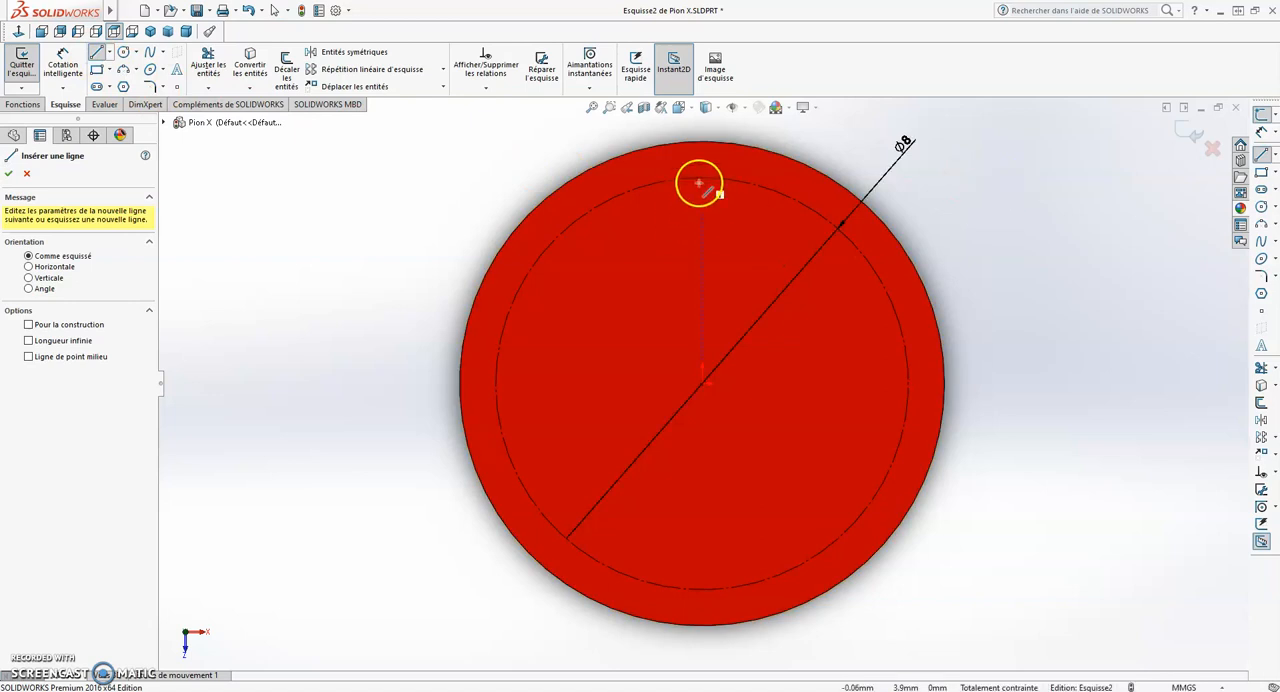
click(702, 385)
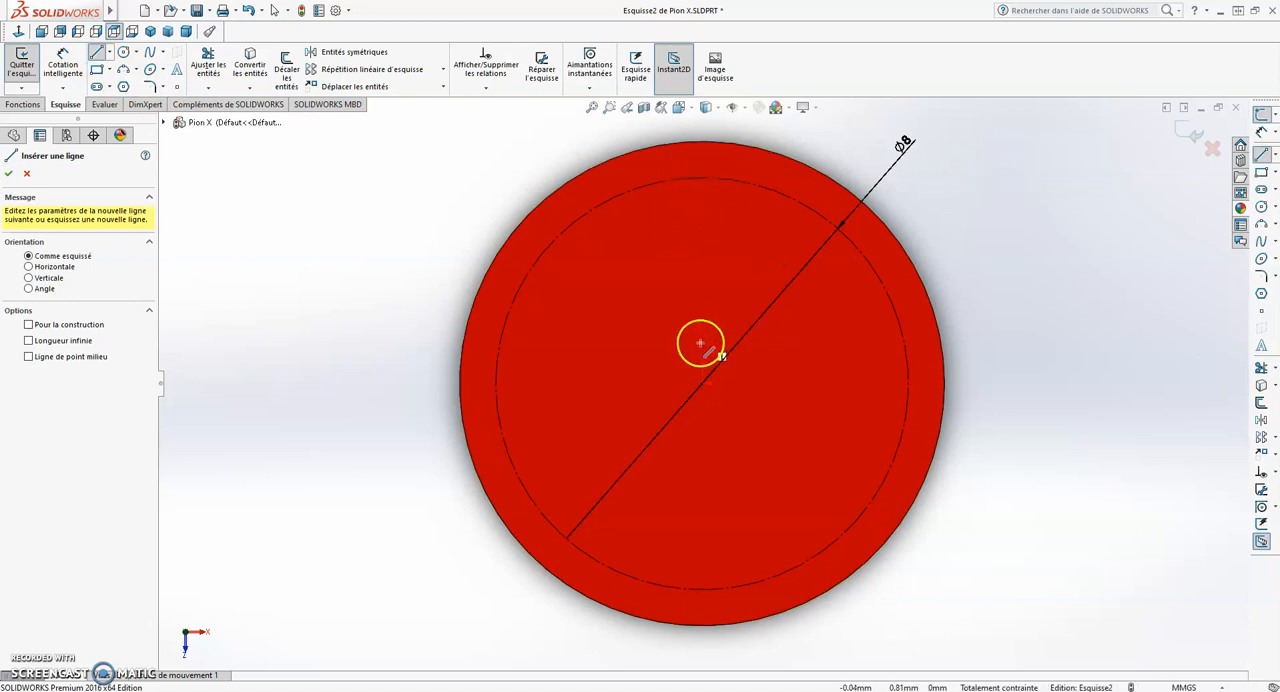
click(702, 177)
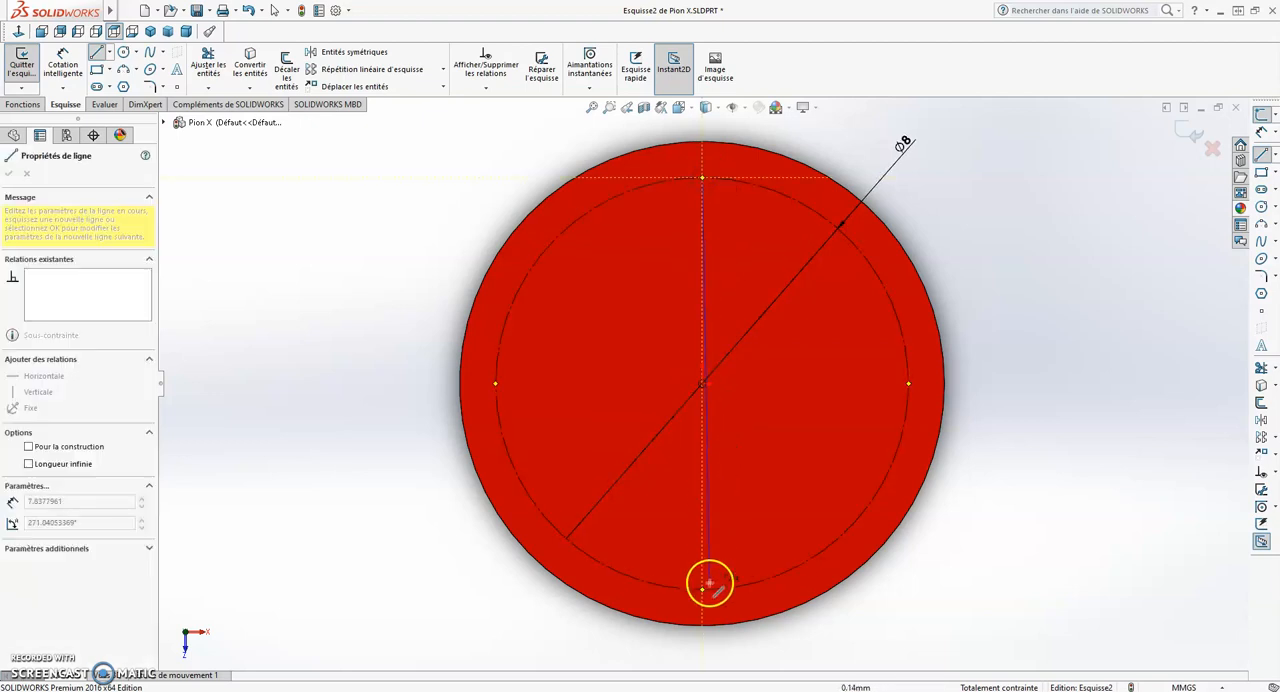
click(703, 590)
click(729, 617)
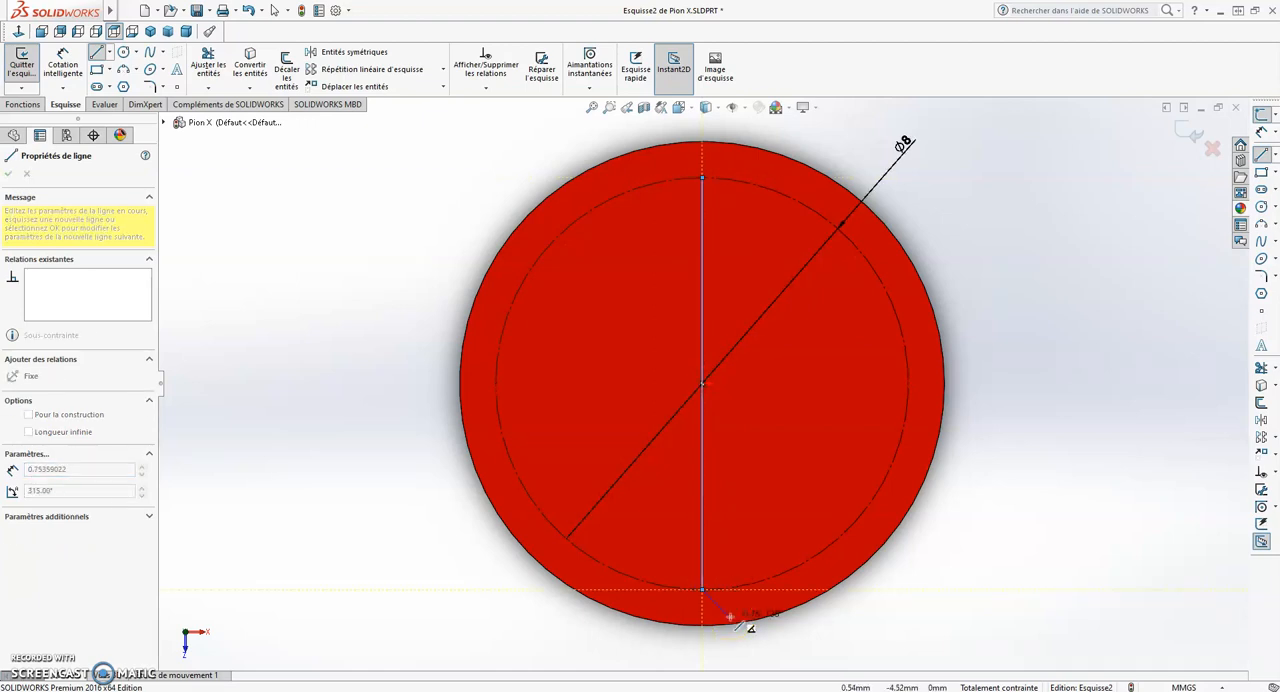
key(Escape)
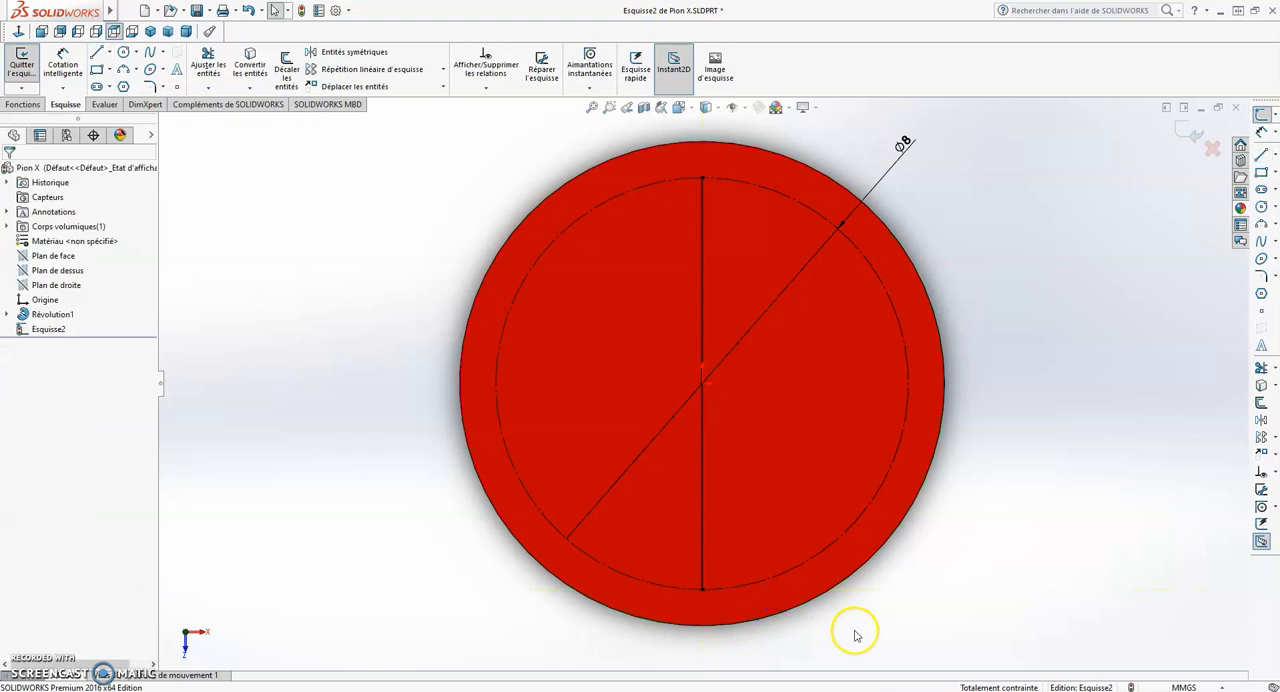
- Draw a horizontal line through the centre, joining the left and right quadrant points of the construction circle
click(96, 52)
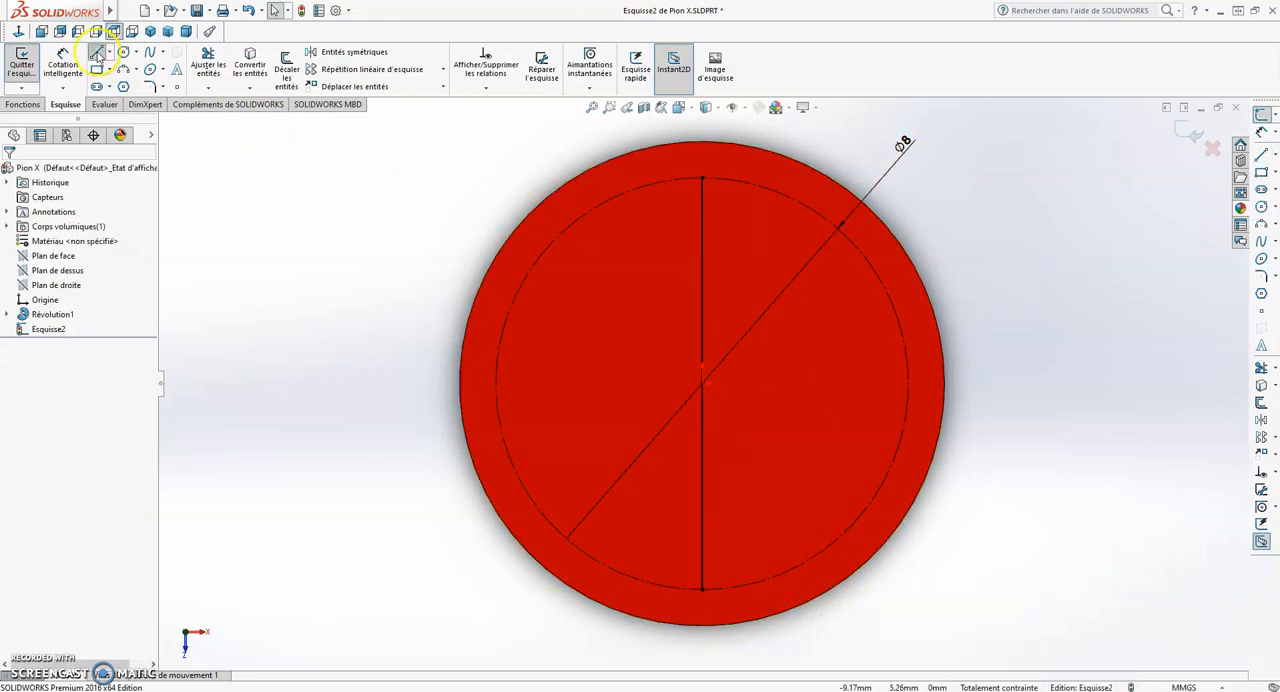
click(495, 383)
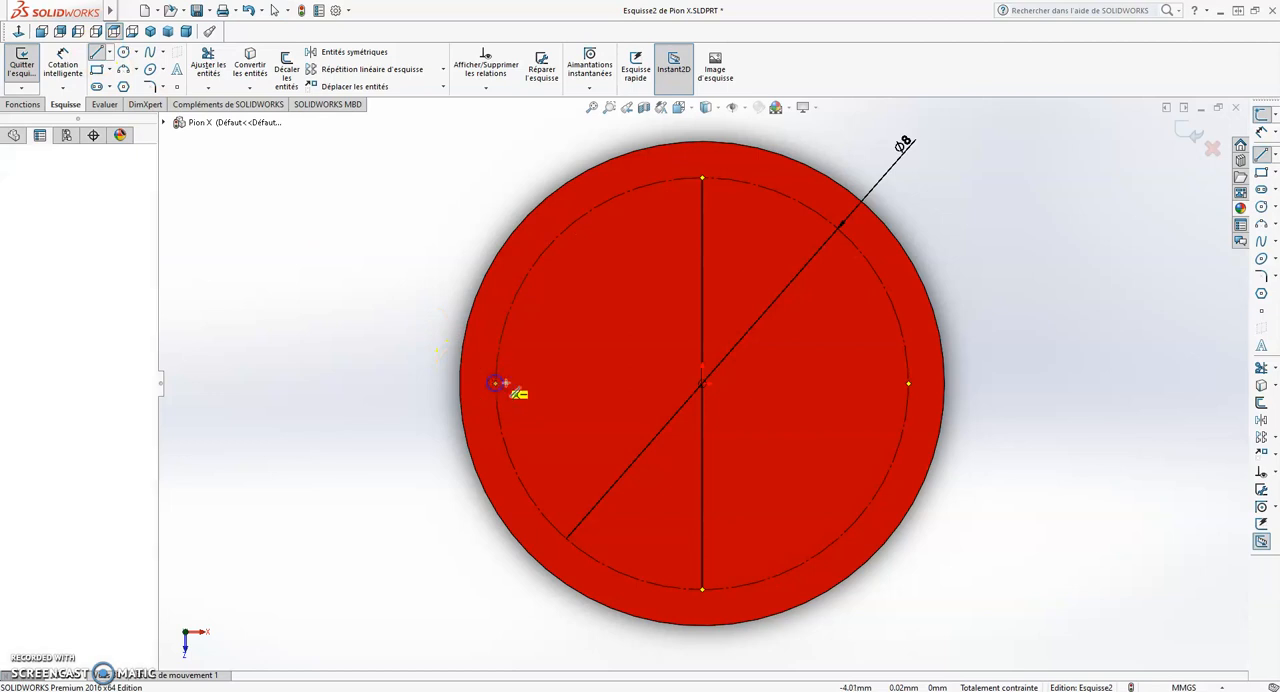
click(908, 383)
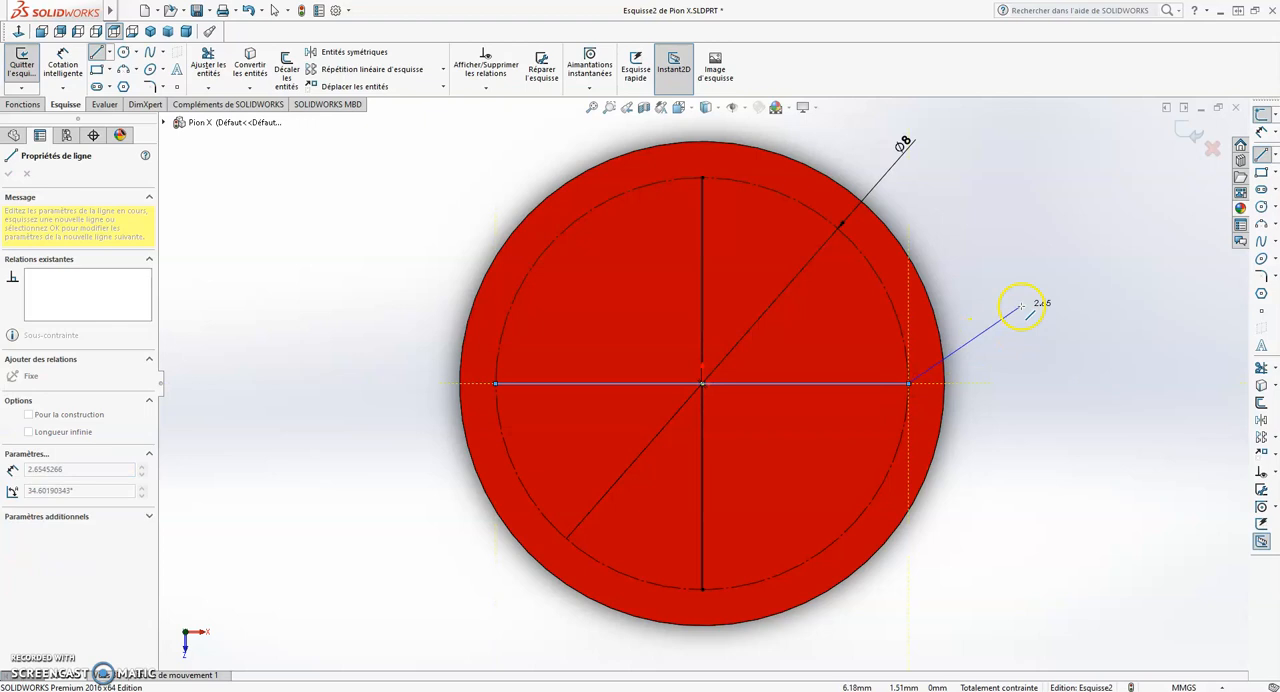
key(Escape)
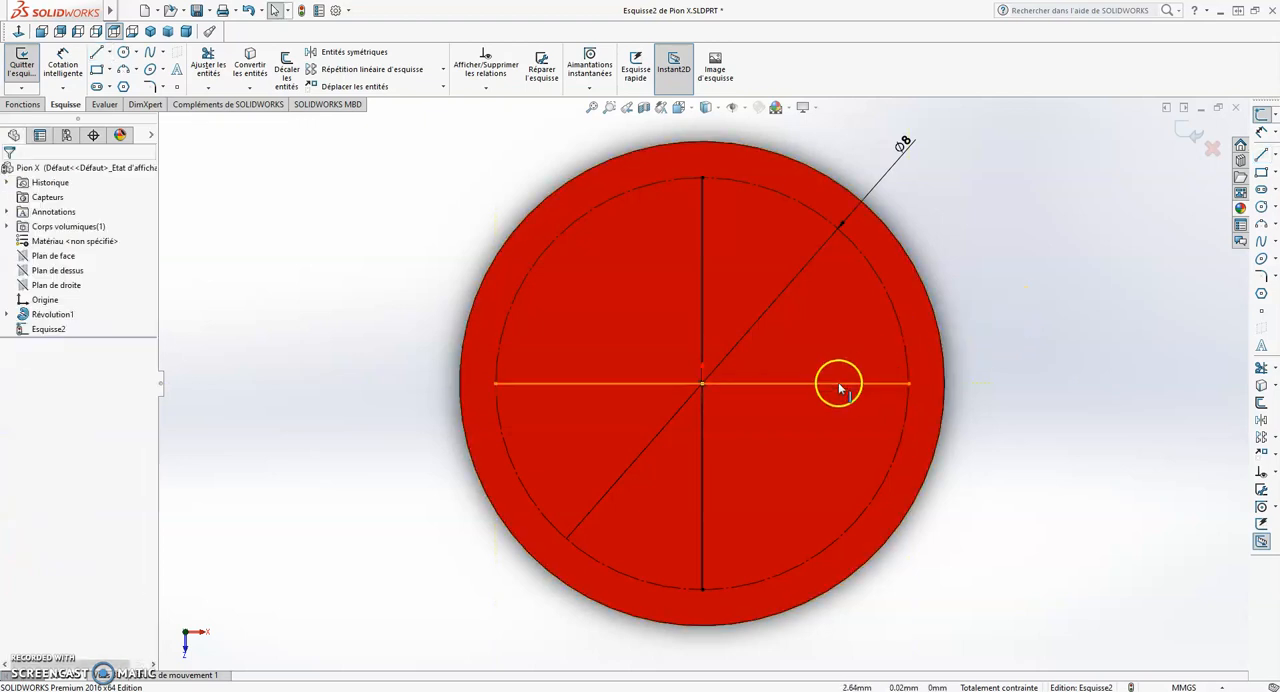
- Convert the horizontal diameter line to construction geometry
click(845, 383)
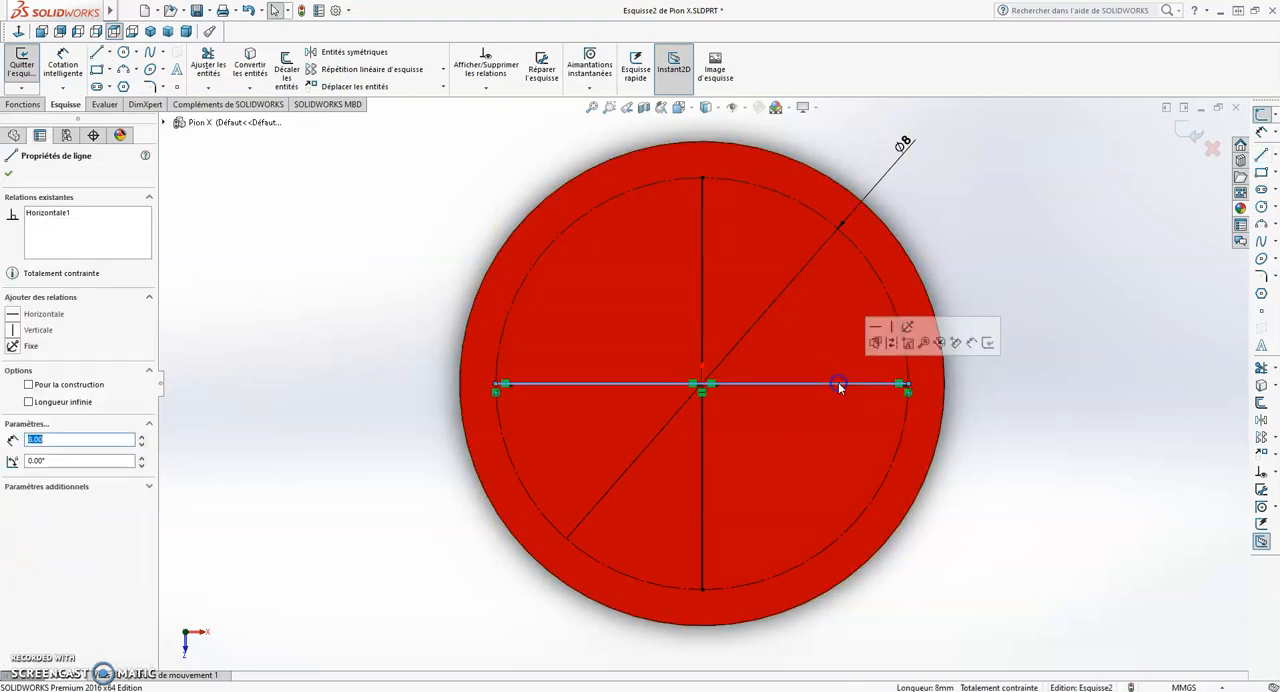
click(28, 385)
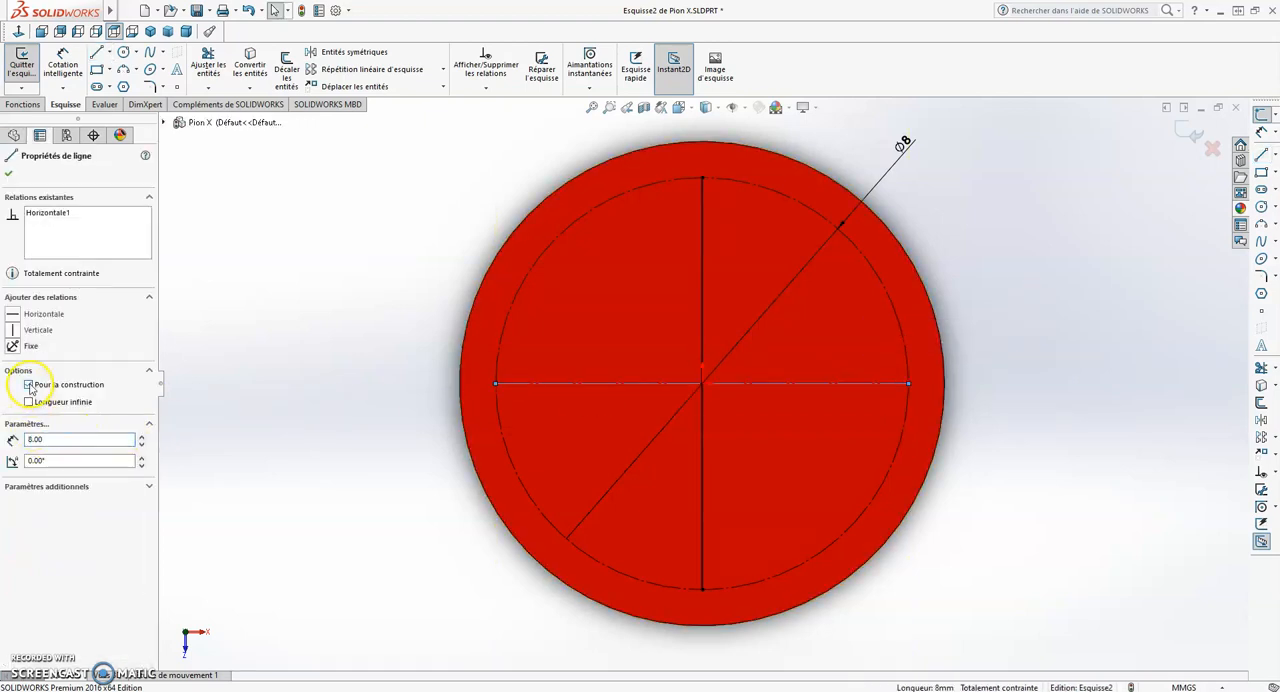
click(9, 174)
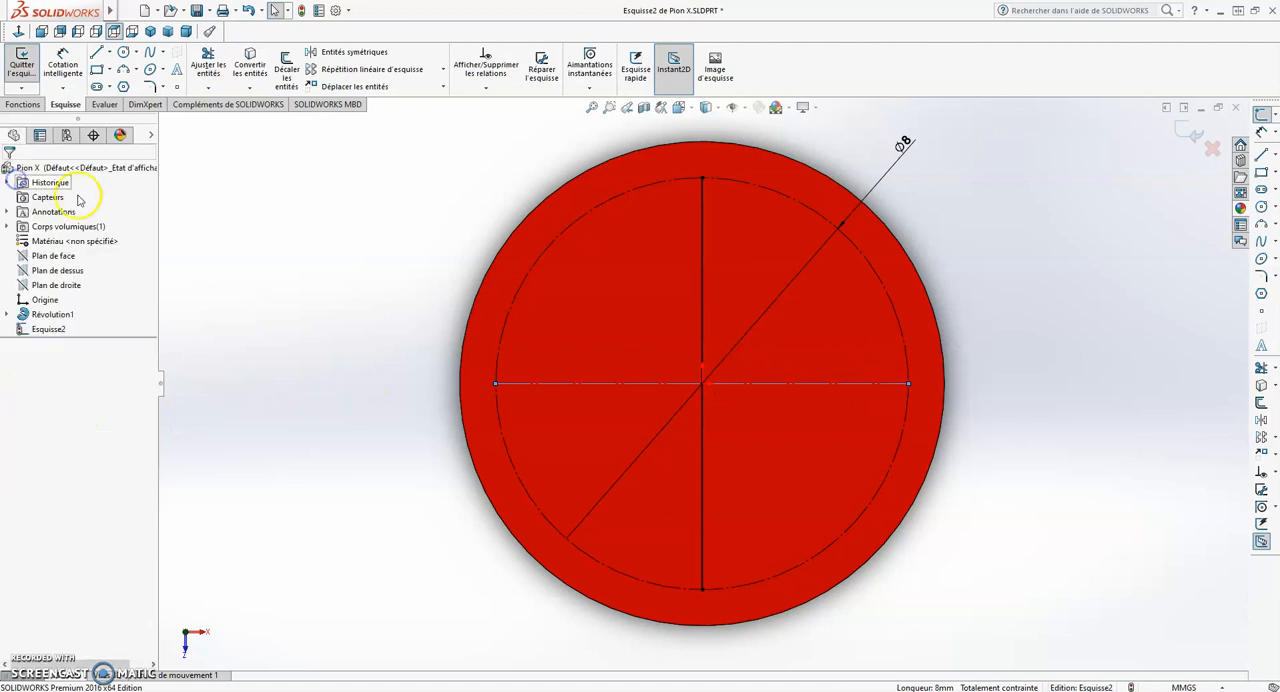
- Convert the vertical diameter line to construction geometry
click(702, 283)
click(28, 385)
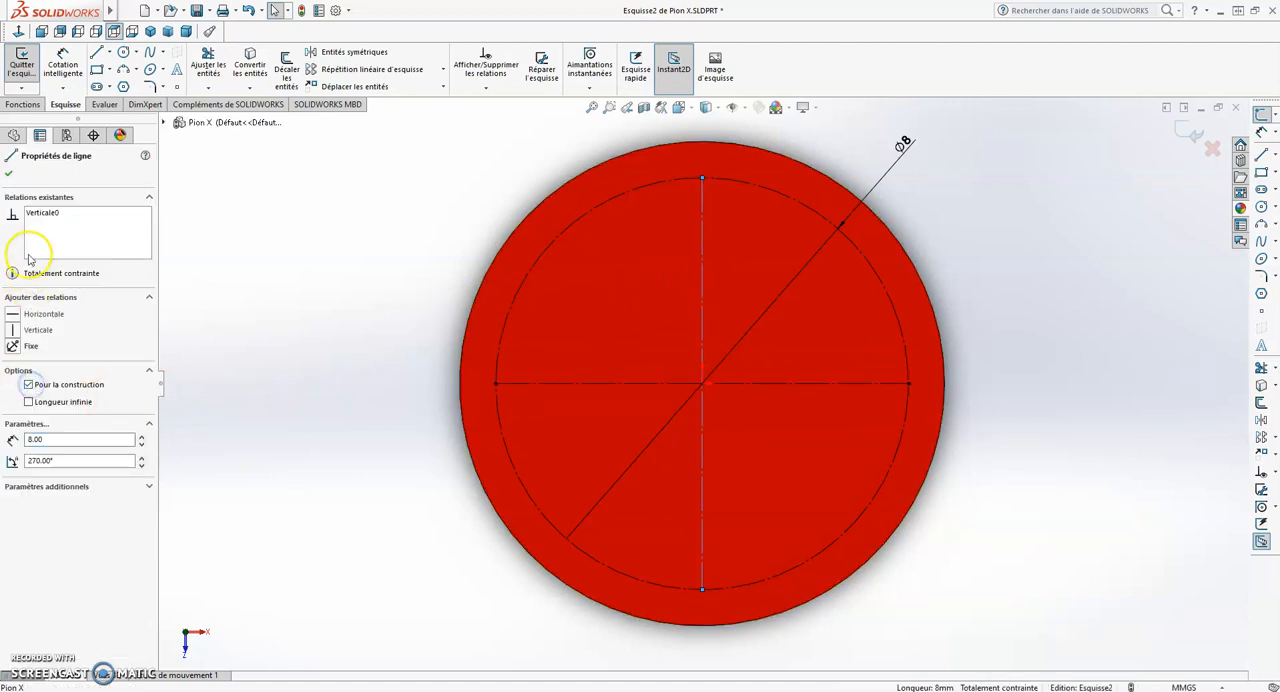
click(9, 174)
click(409, 260)
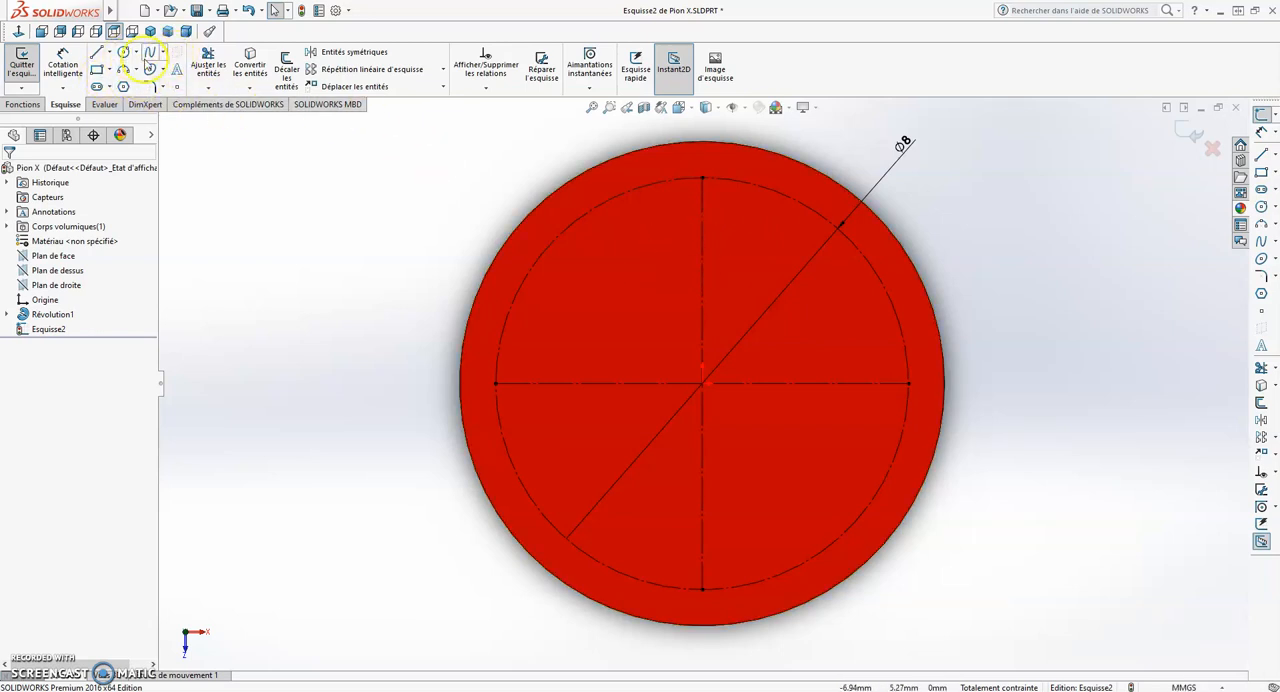
- Offset the vertical centre line 0.8 mm to the left, with the offset dimension added
click(287, 70)
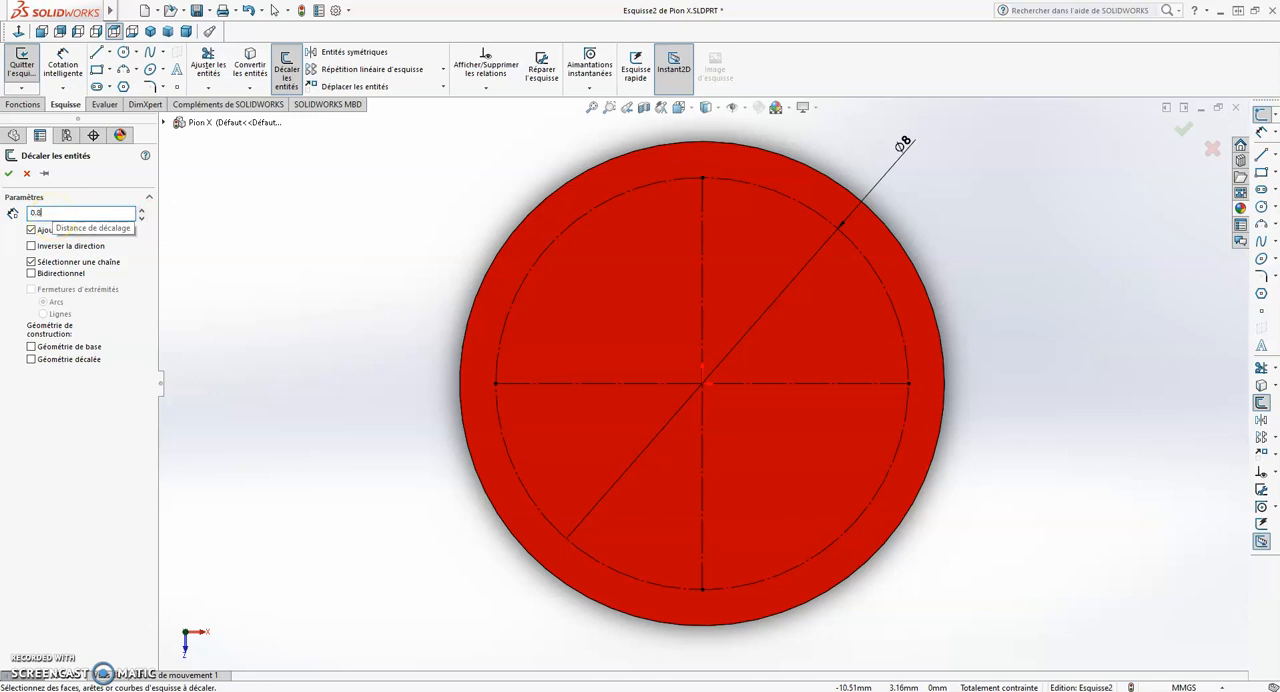
text(0.8)
key(Return)
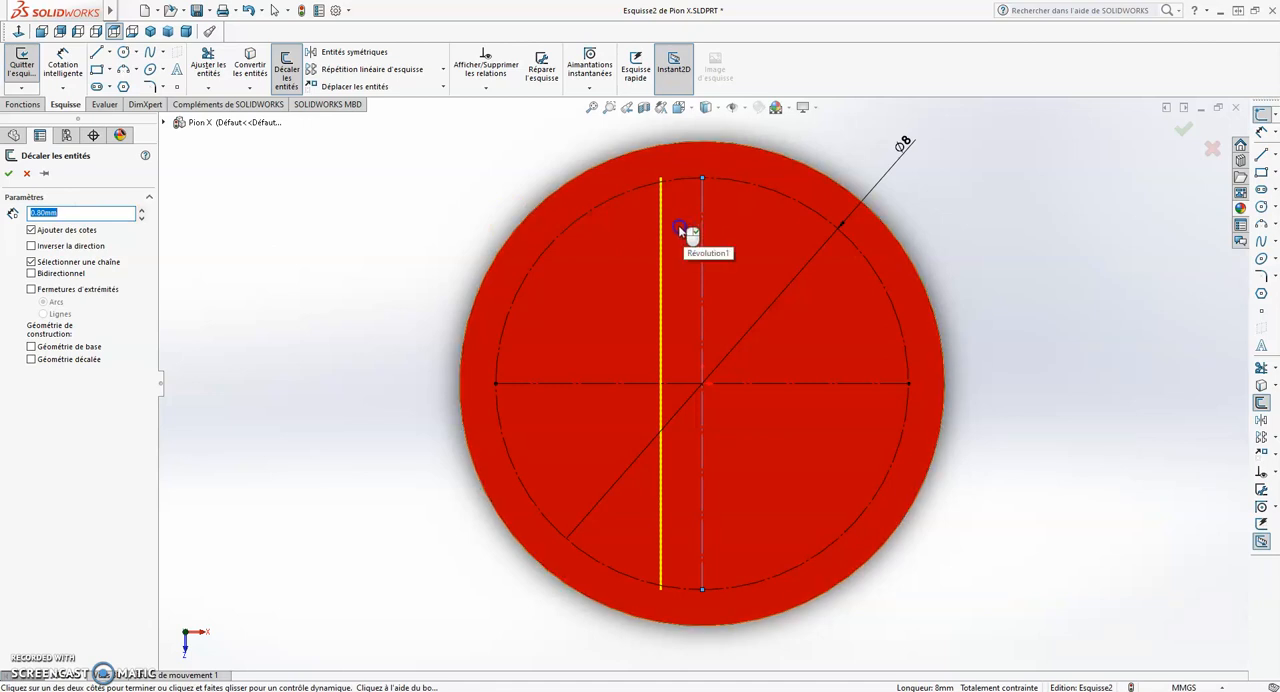
click(645, 237)
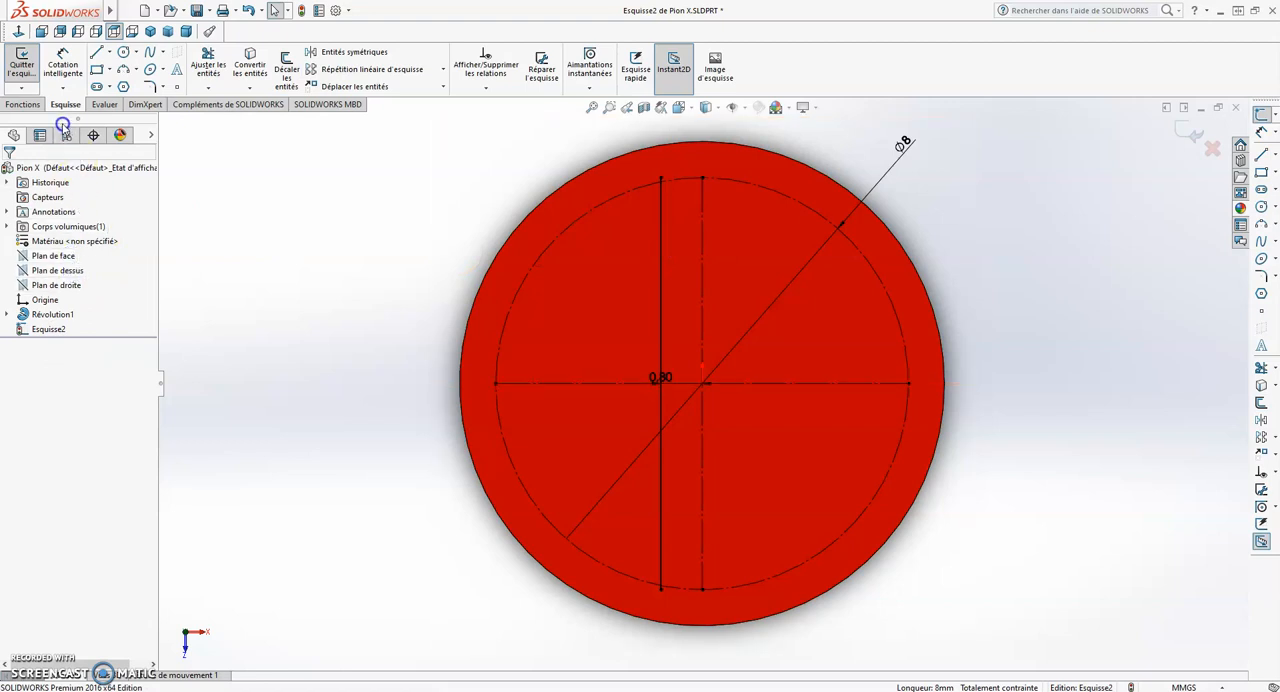
- Offset the vertical centre line 0.8 mm to the right
click(285, 66)
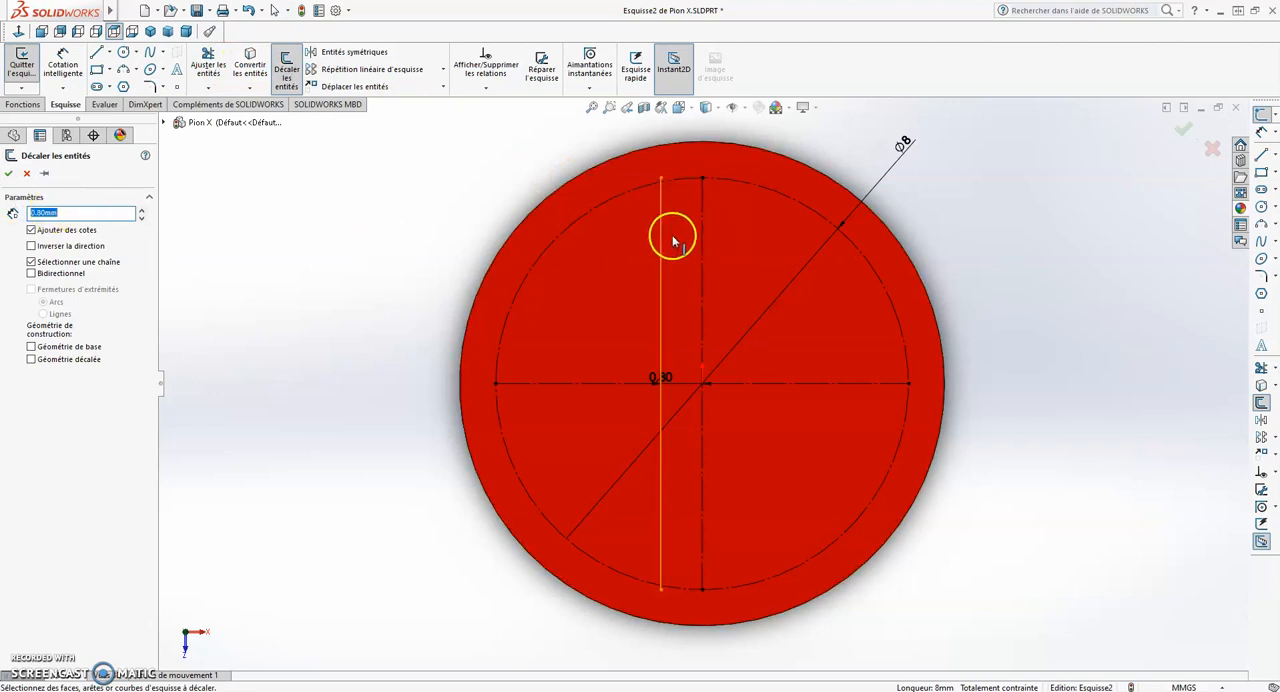
click(701, 251)
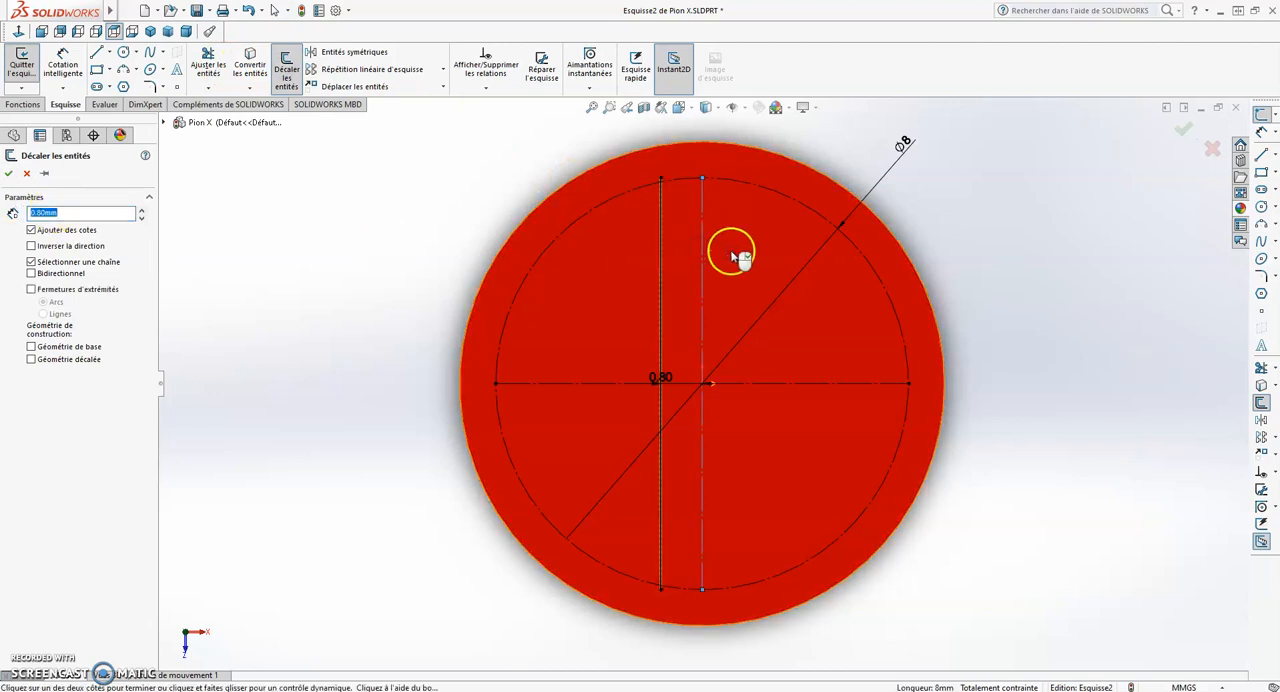
click(763, 258)
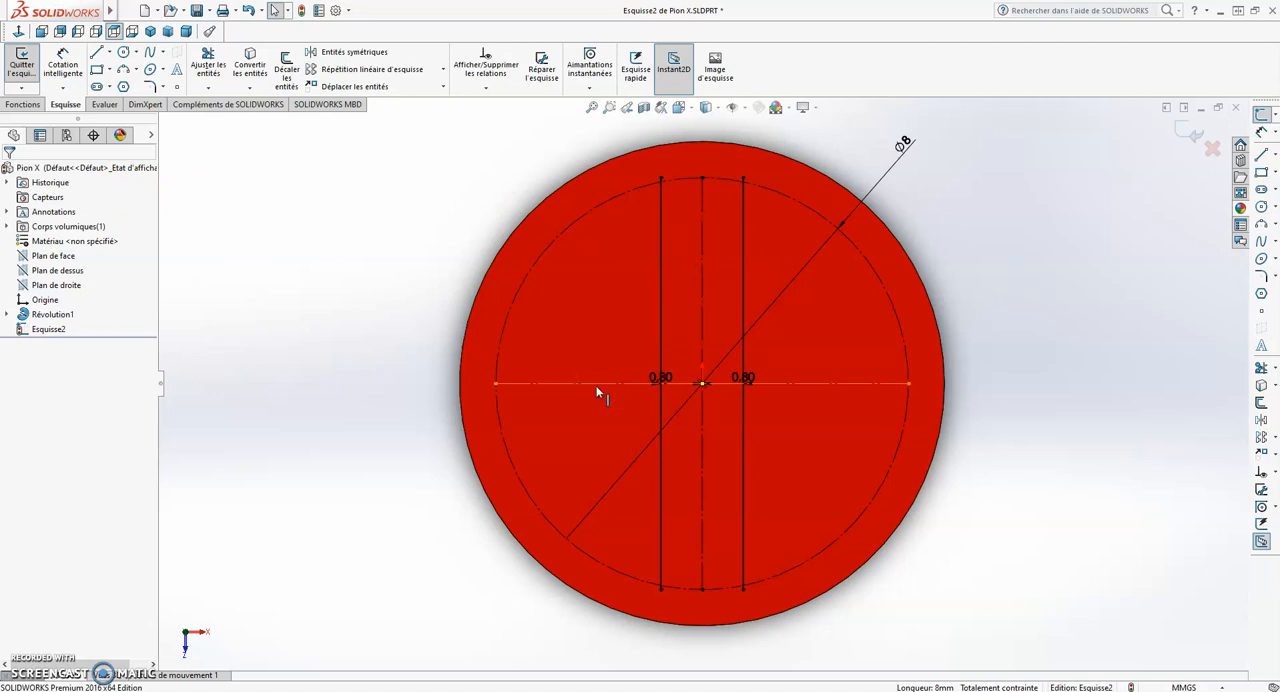
- Offset the horizontal centre line 0.8 mm downward
click(287, 68)
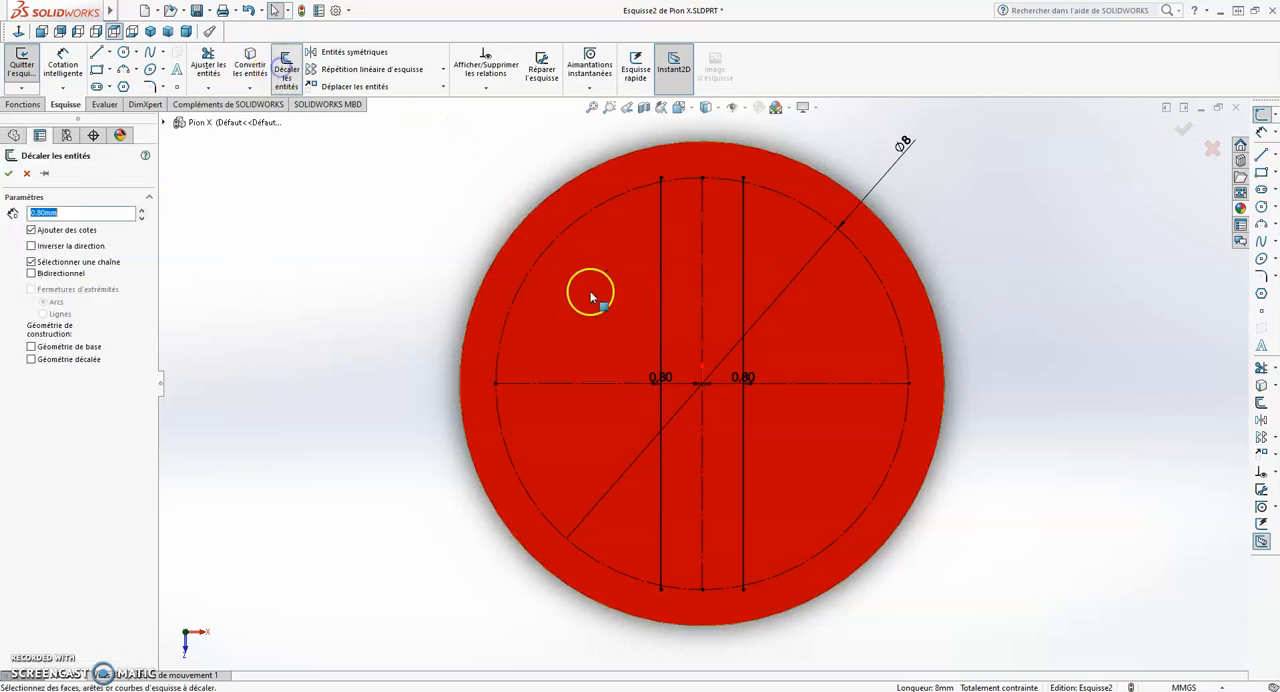
click(593, 383)
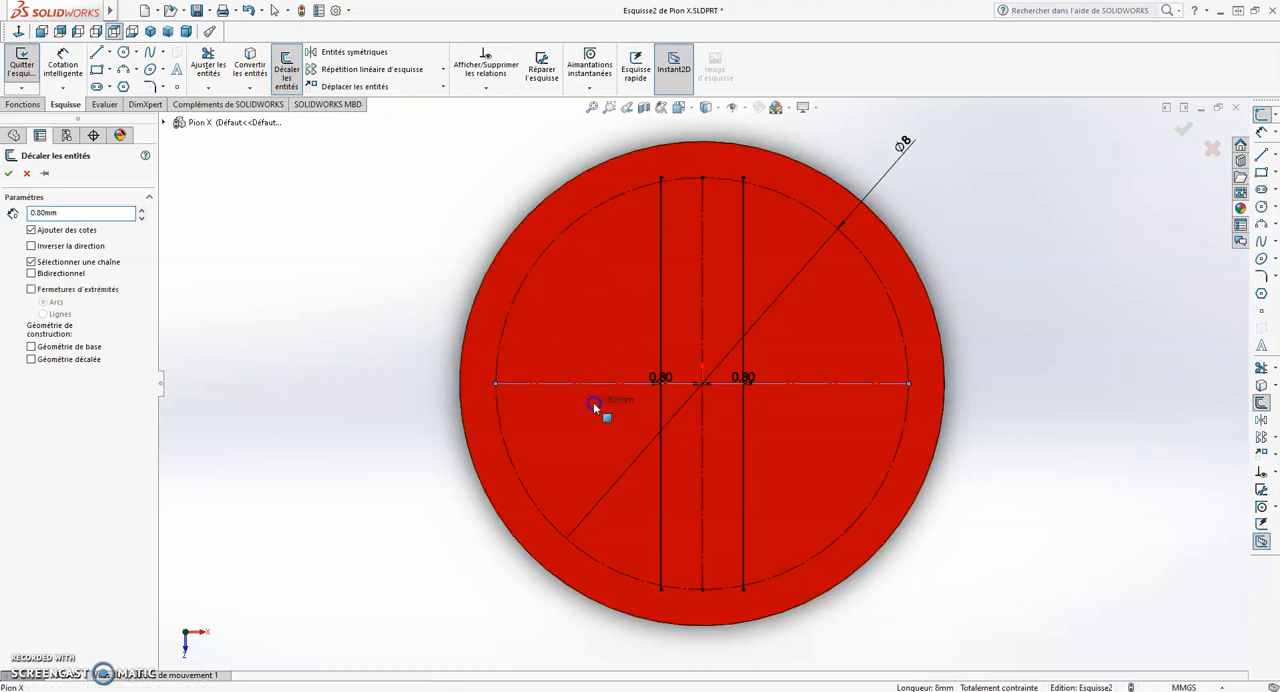
click(596, 408)
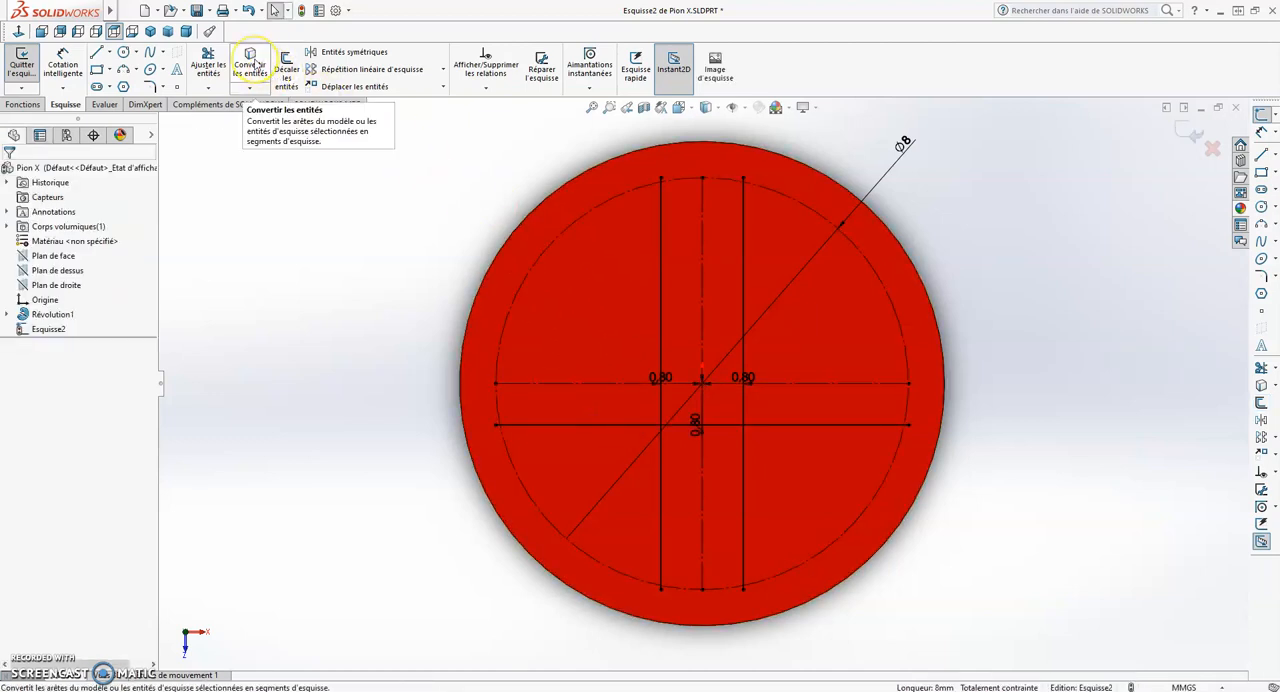
- Offset the horizontal centre line 0.8 mm upward
click(286, 70)
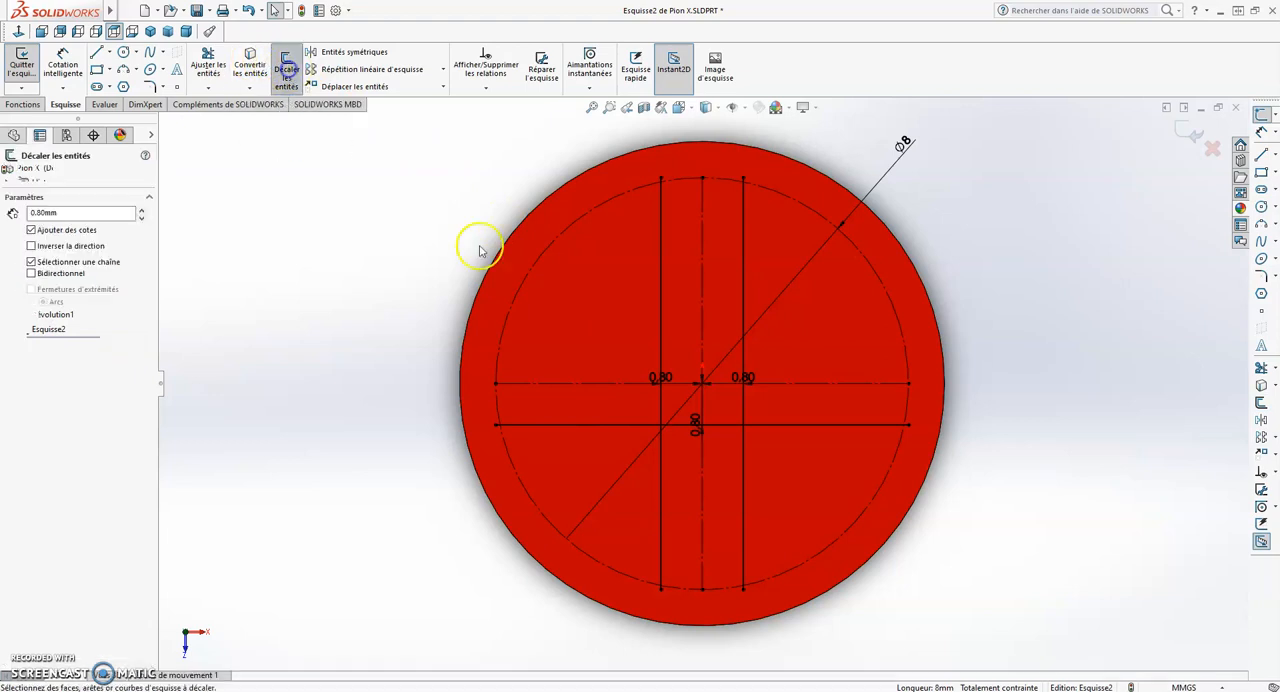
click(608, 382)
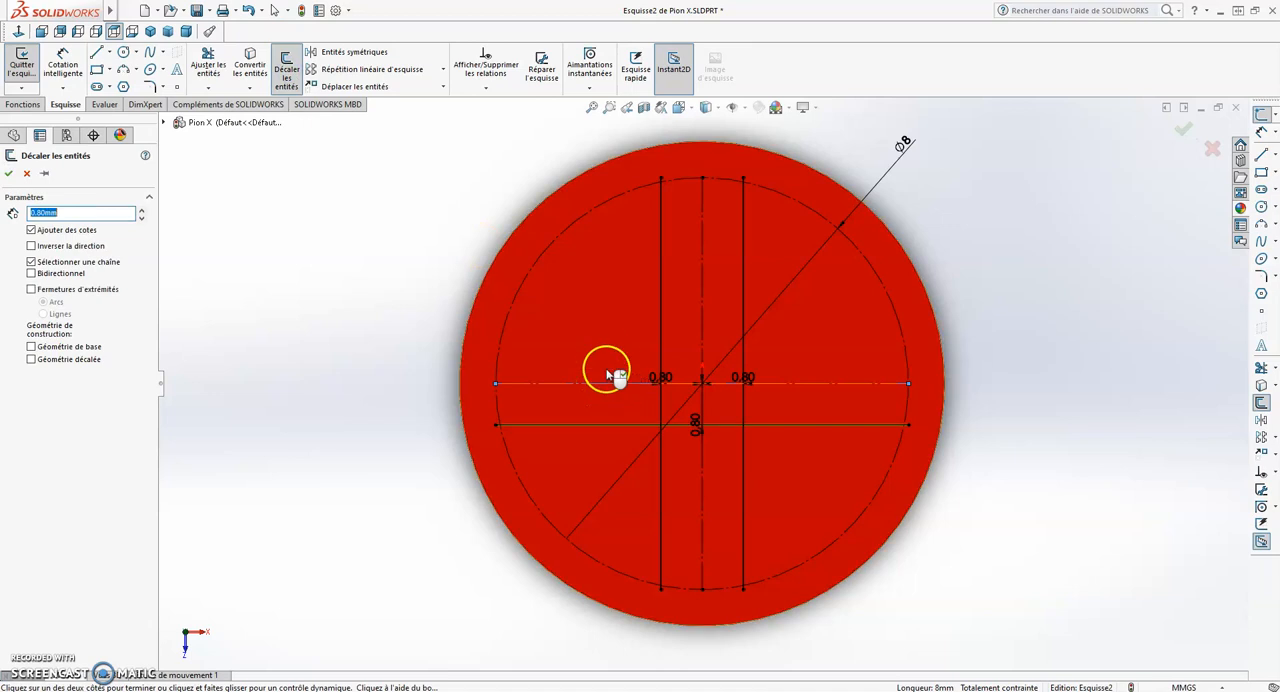
click(606, 323)
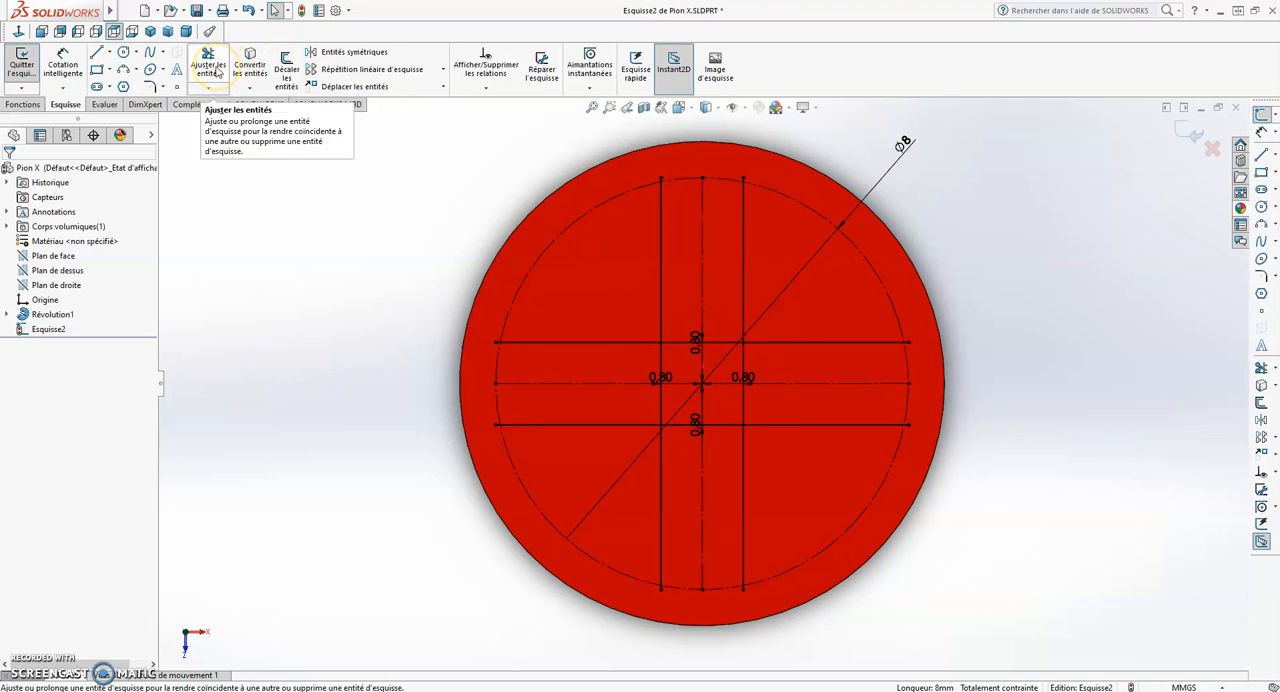
- Trim away the inner segments of the four offset lines where they cross around the centre, leaving an open cross outline
click(208, 70)
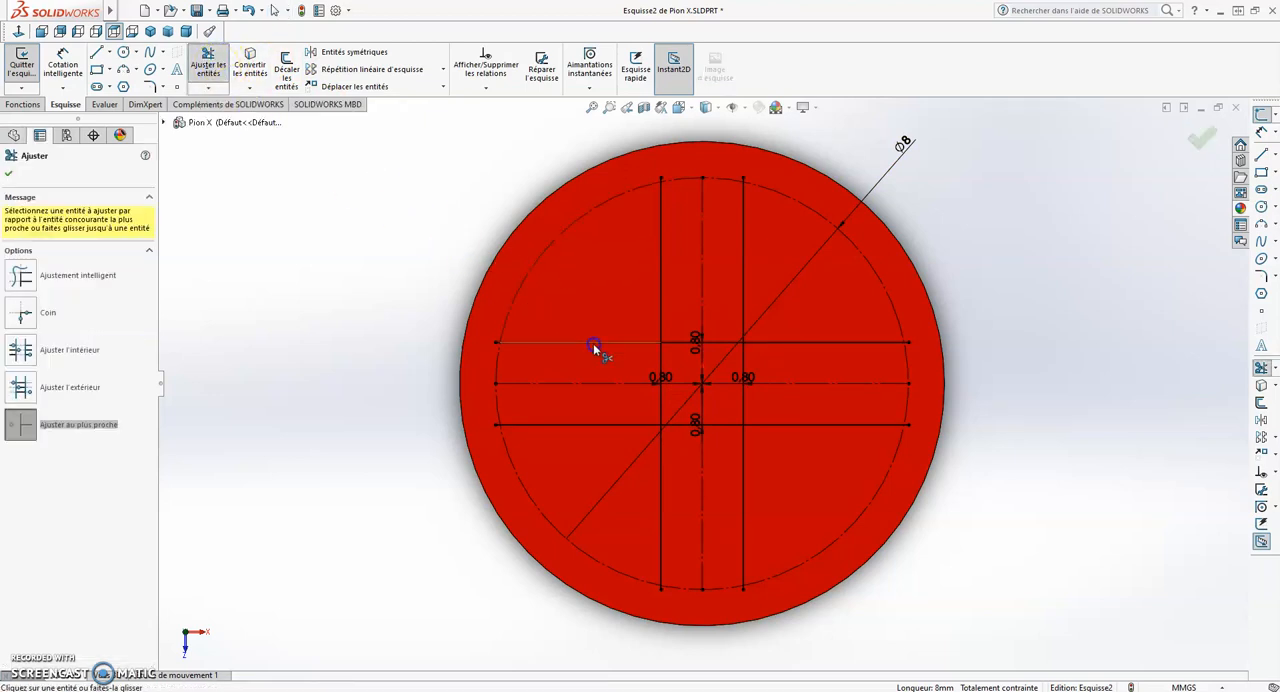
click(73, 418)
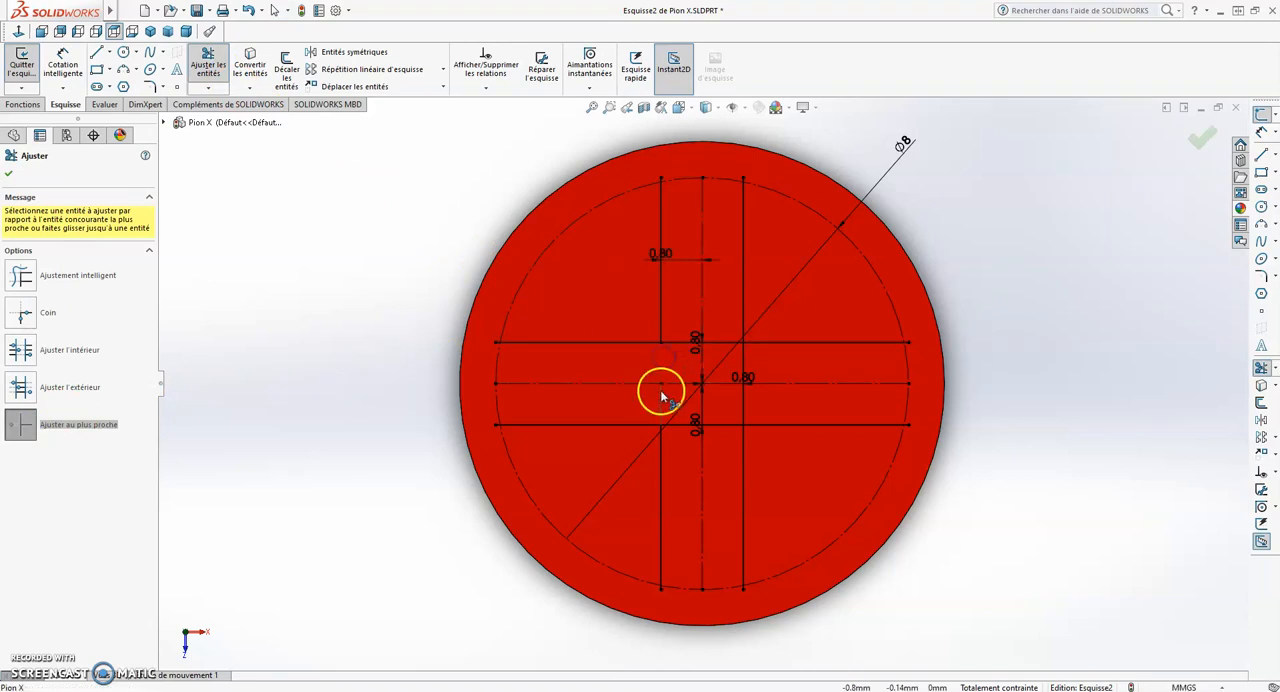
click(675, 427)
click(741, 411)
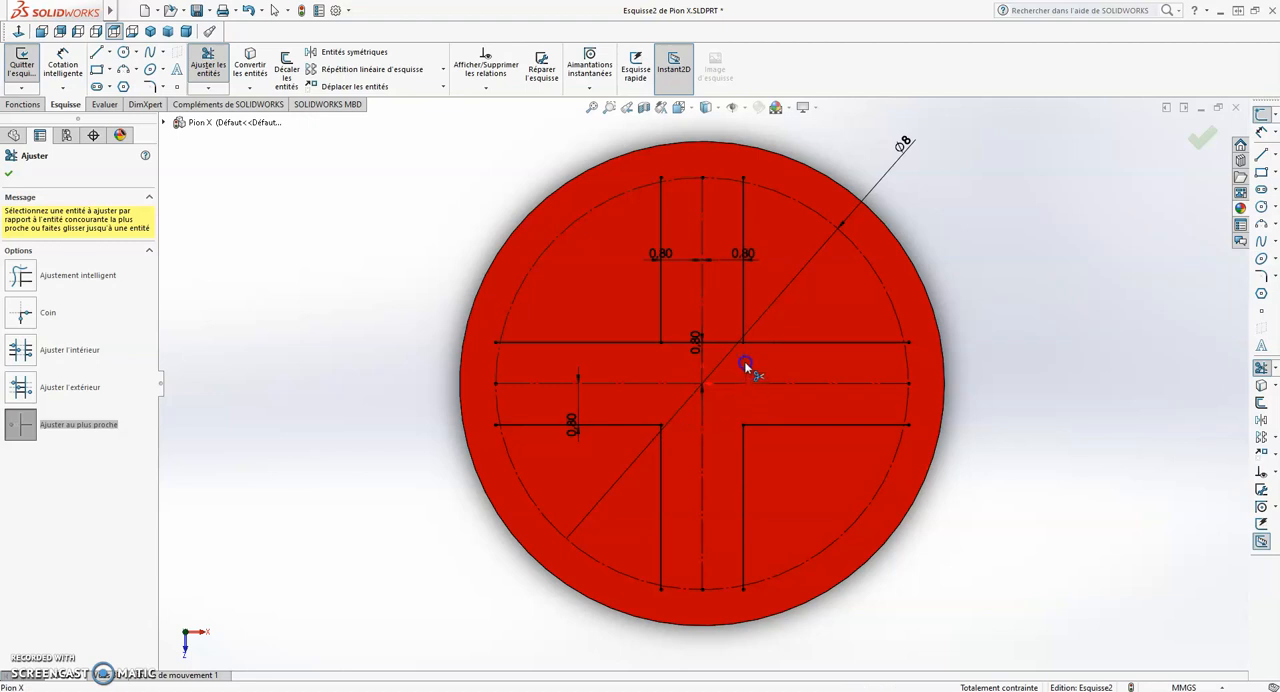
click(721, 347)
click(751, 366)
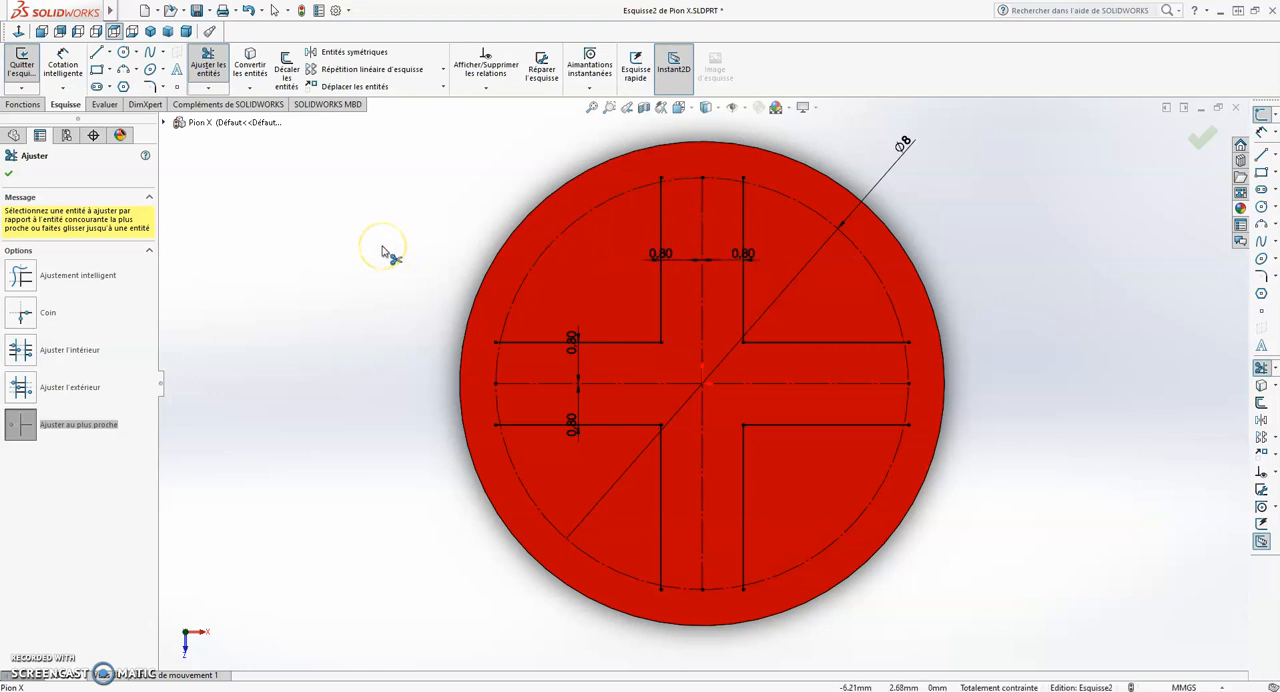
key(Escape)
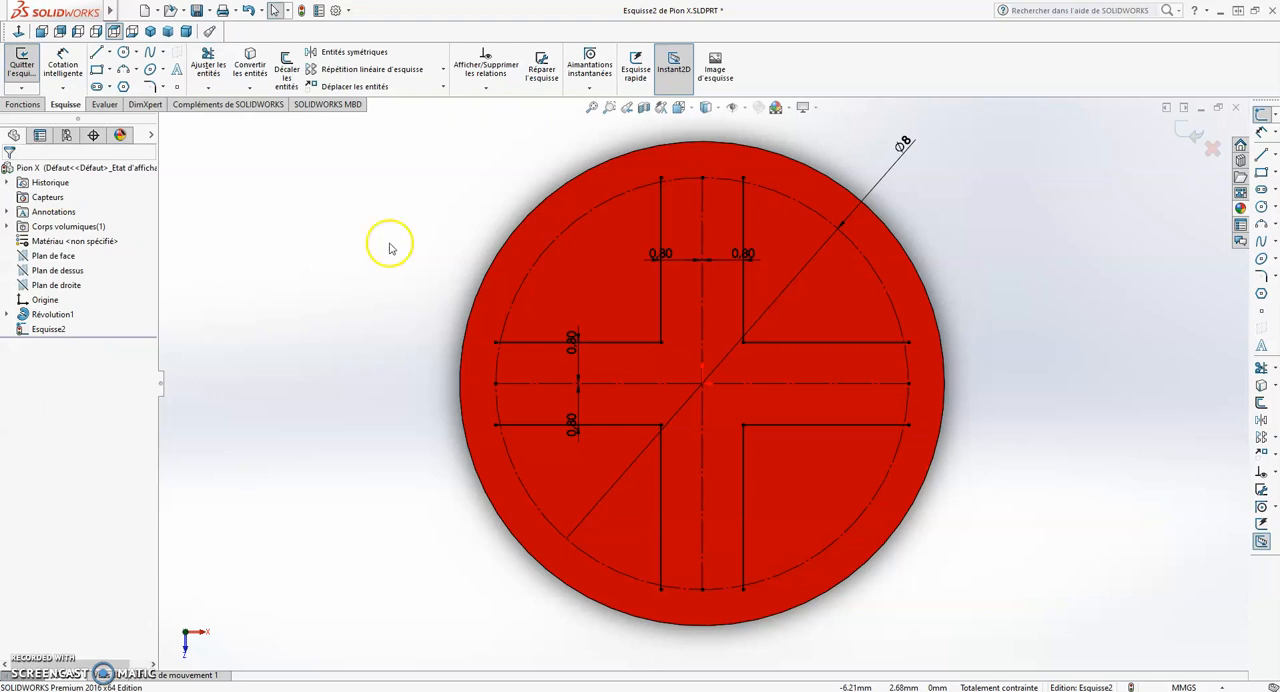
click(420, 183)
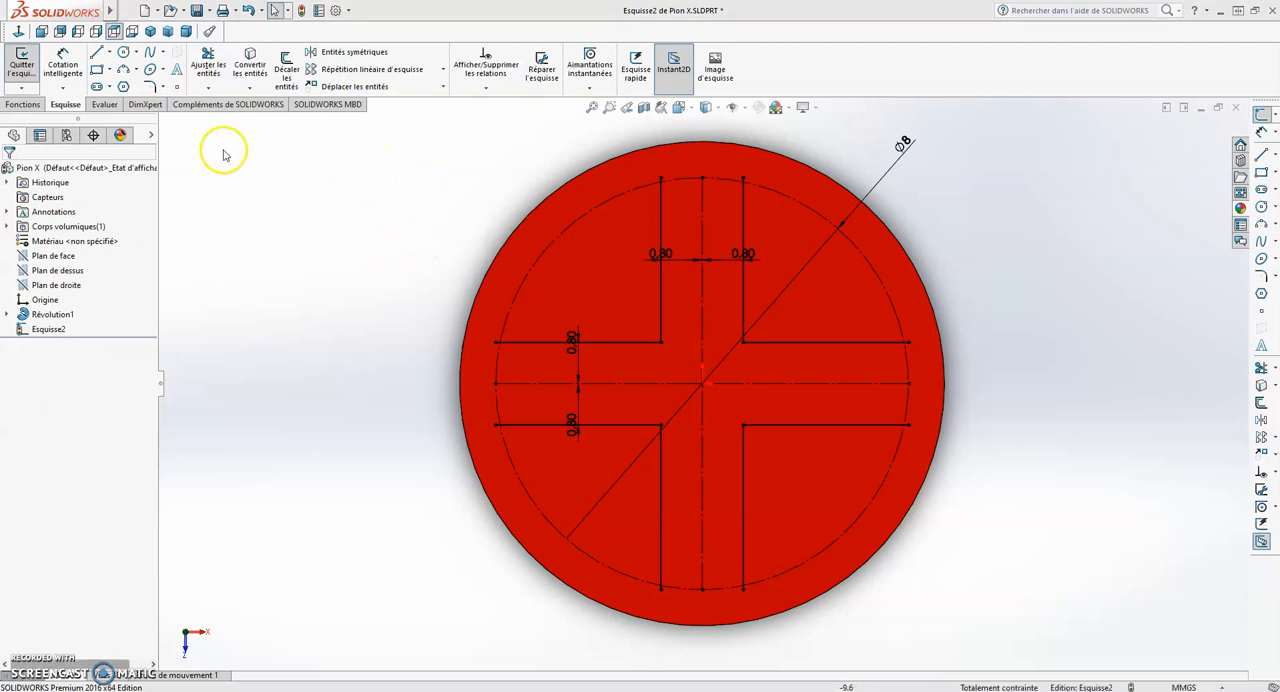
- Trim the ends of the cross's upper arm that extend past the construction circle
click(209, 62)
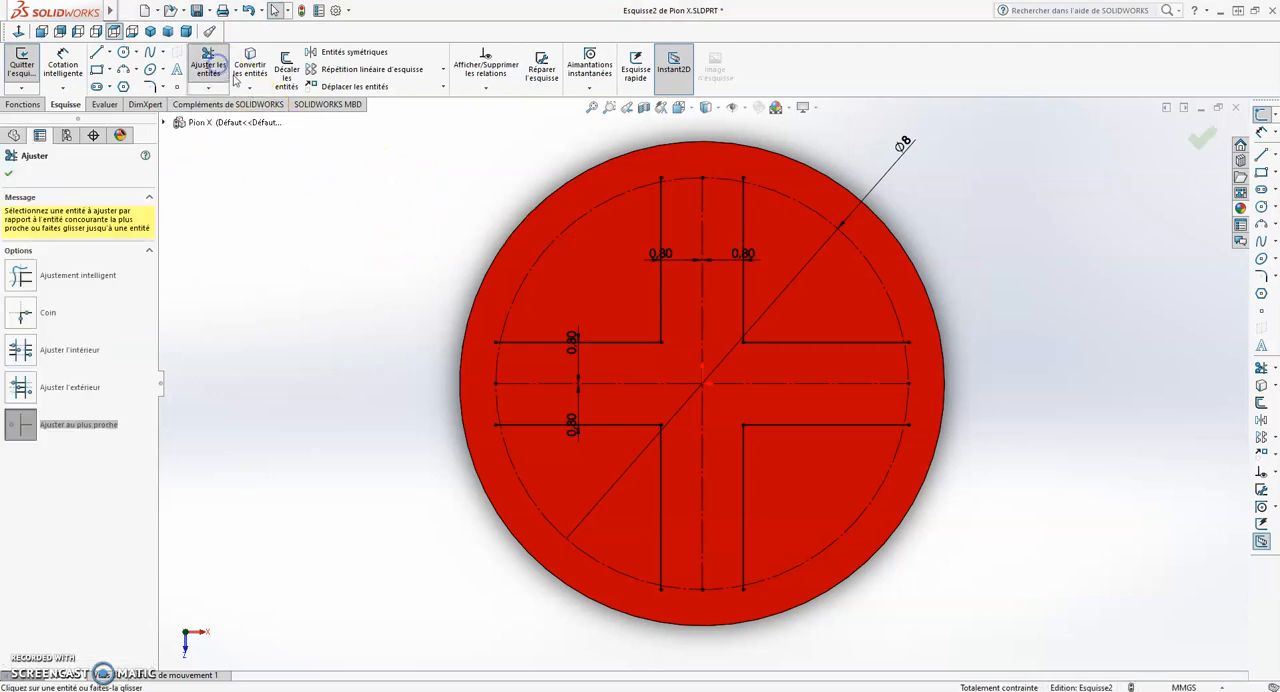
scroll(660, 205, down, 3)
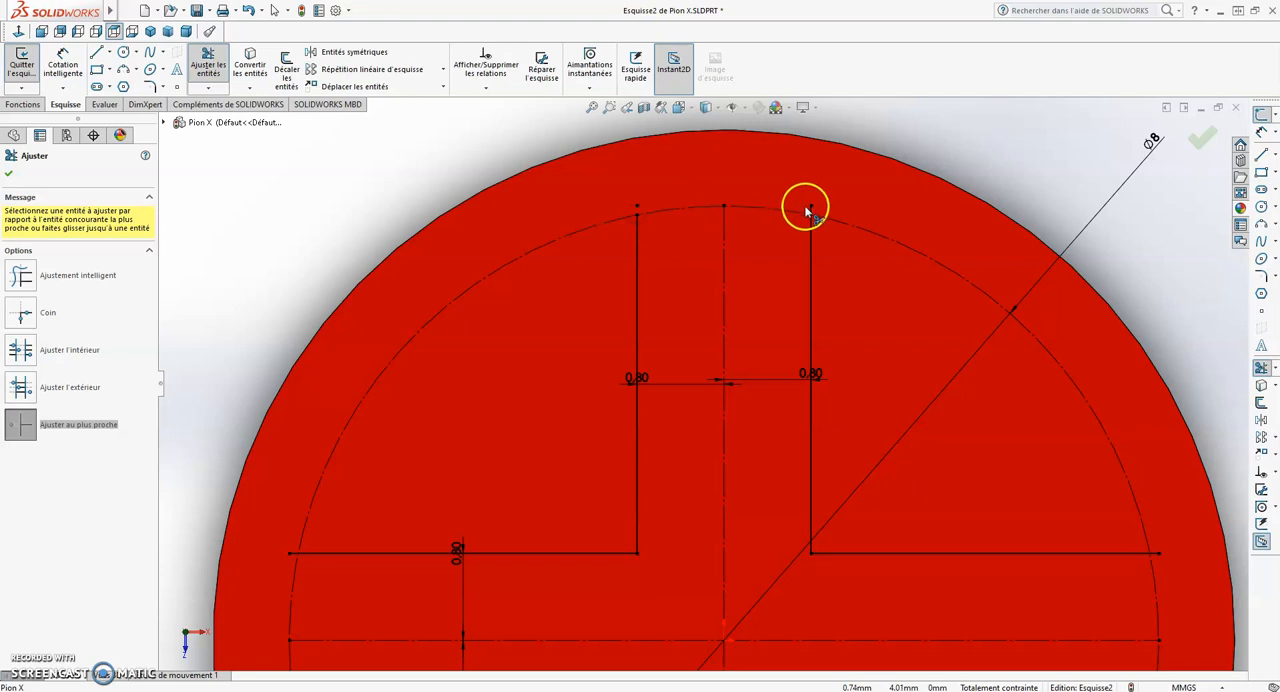
scroll(900, 250, up, 4)
- Trim both line ends of the cross's right arm back to the construction circle
scroll(930, 290, down, 3)
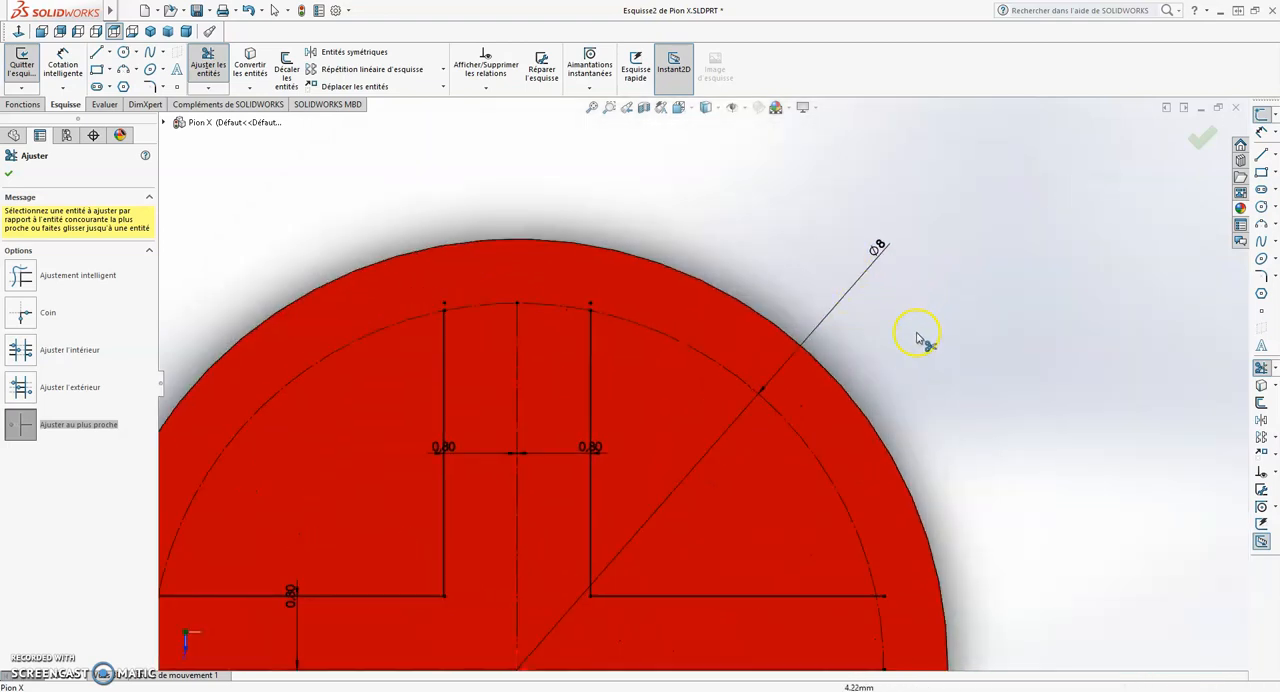
scroll(736, 540, up, 2)
scroll(794, 486, down, 5)
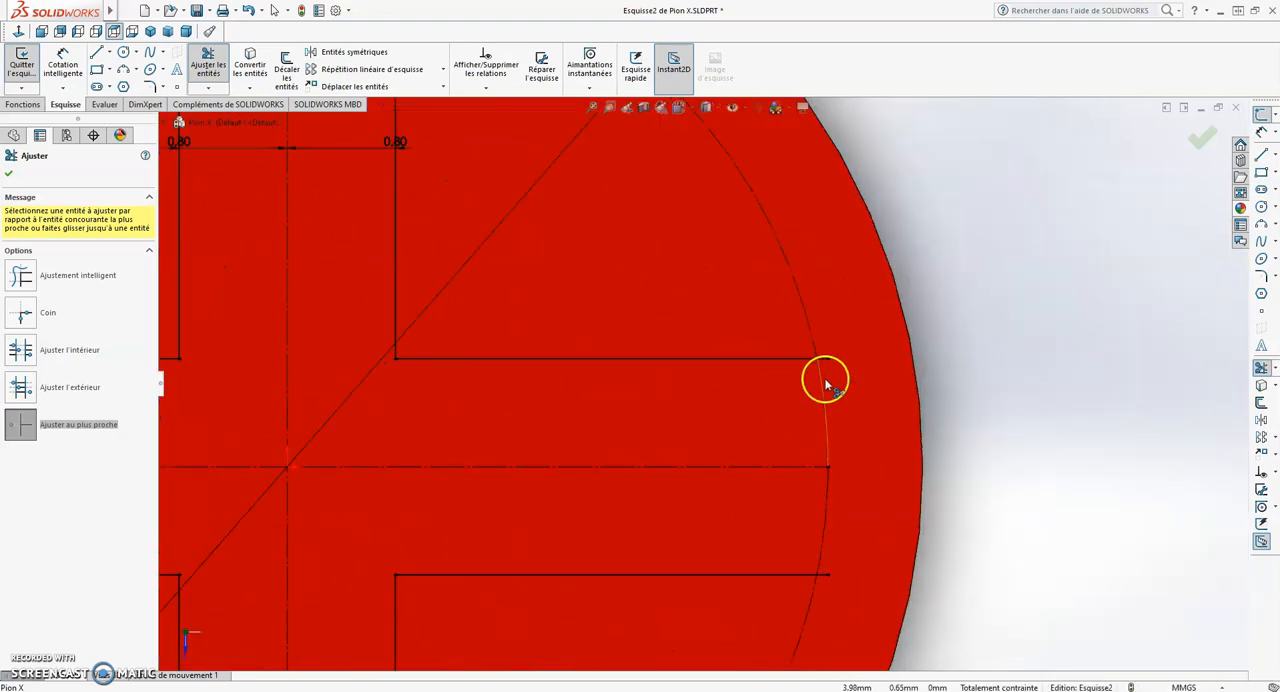
click(822, 359)
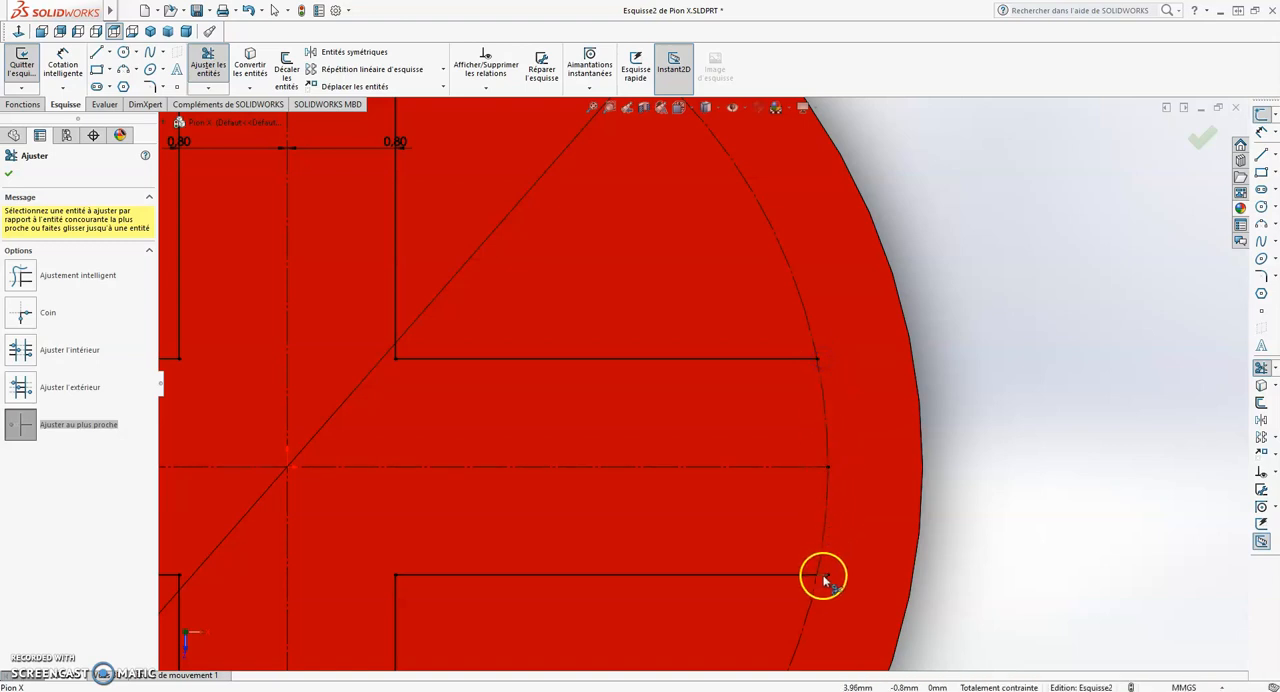
- Trim both line ends of the cross's lower arm back to the construction circle
scroll(603, 491, up, 3)
scroll(551, 491, down, 2)
scroll(557, 506, up, 2)
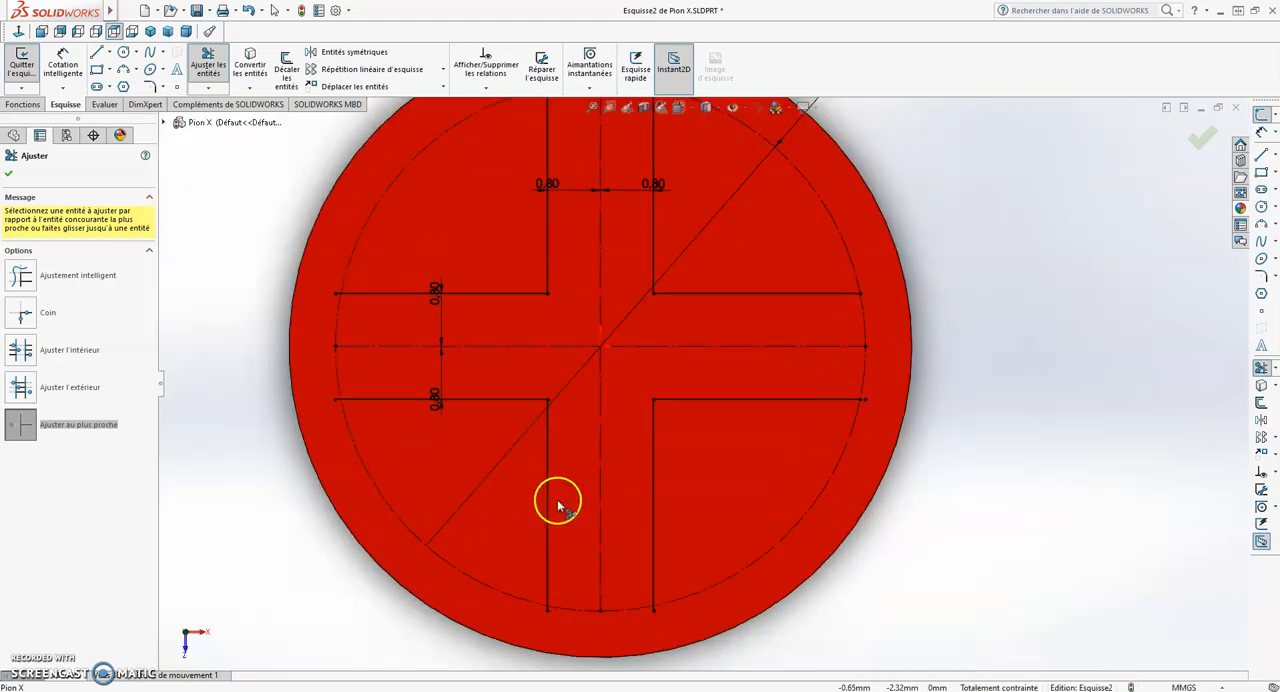
scroll(710, 575, down, 5)
scroll(710, 575, up, 3)
scroll(749, 600, down, 5)
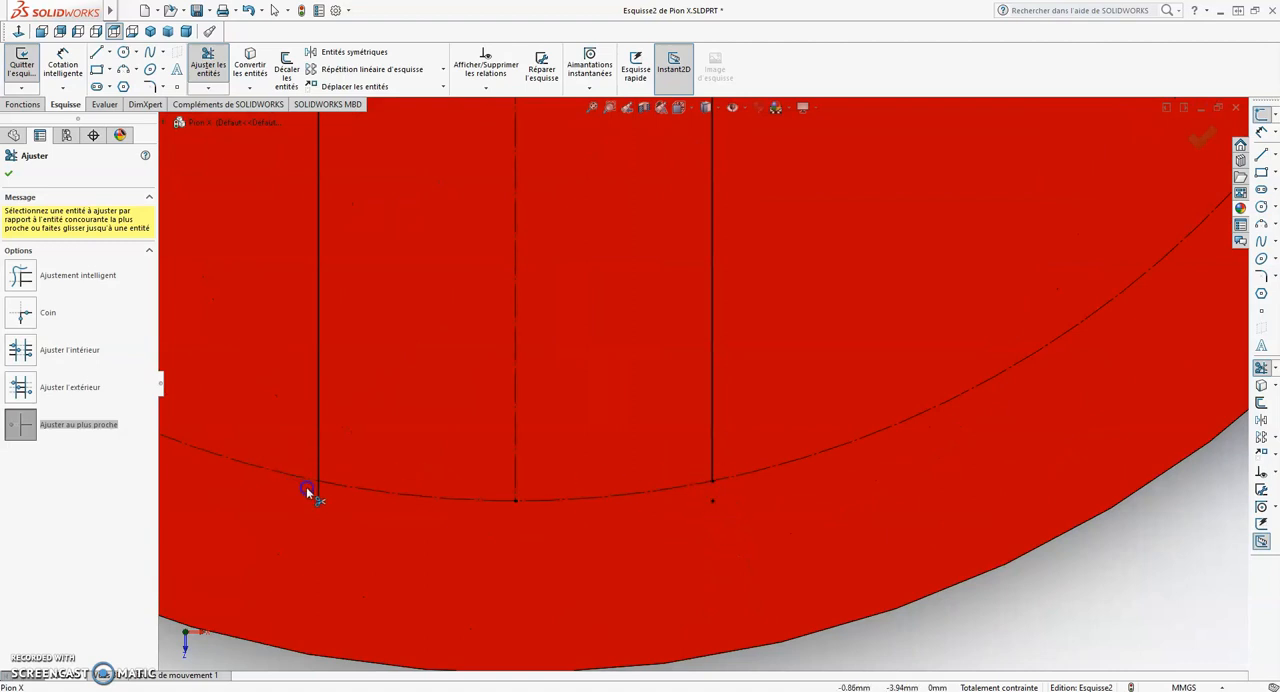
scroll(279, 372, up, 4)
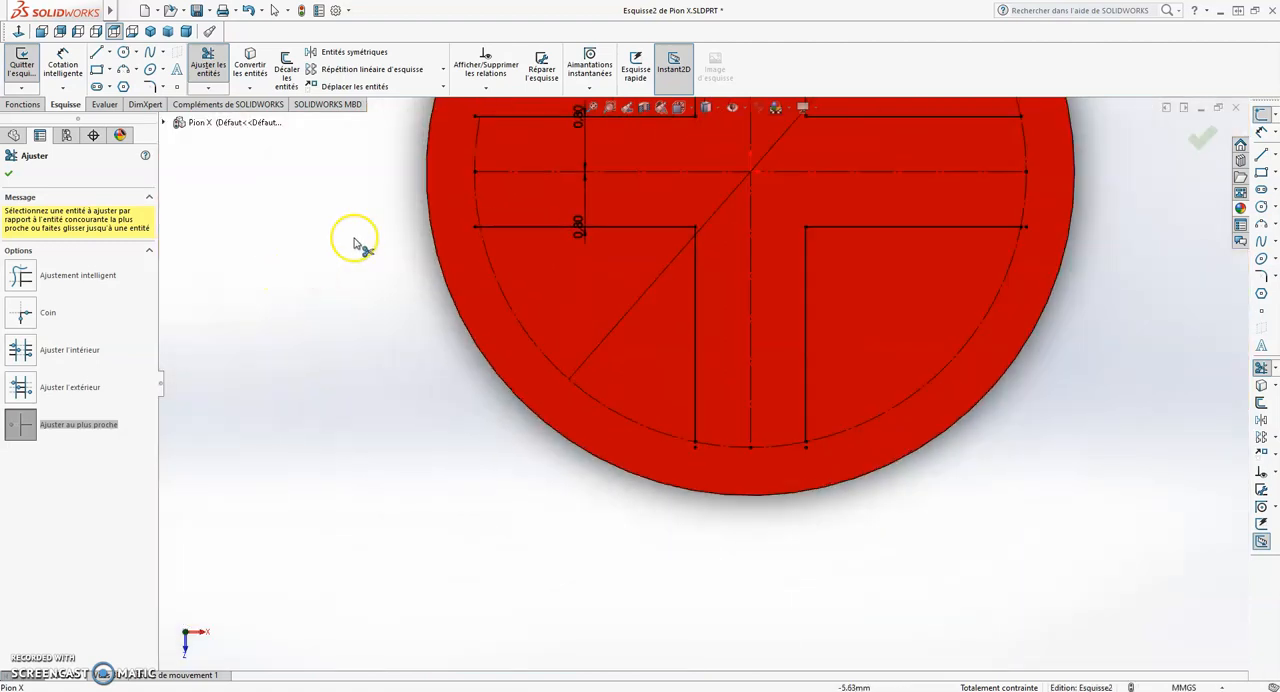
- Trim both line ends of the cross's left arm back to the construction circle
scroll(357, 246, down, 5)
scroll(527, 287, down, 3)
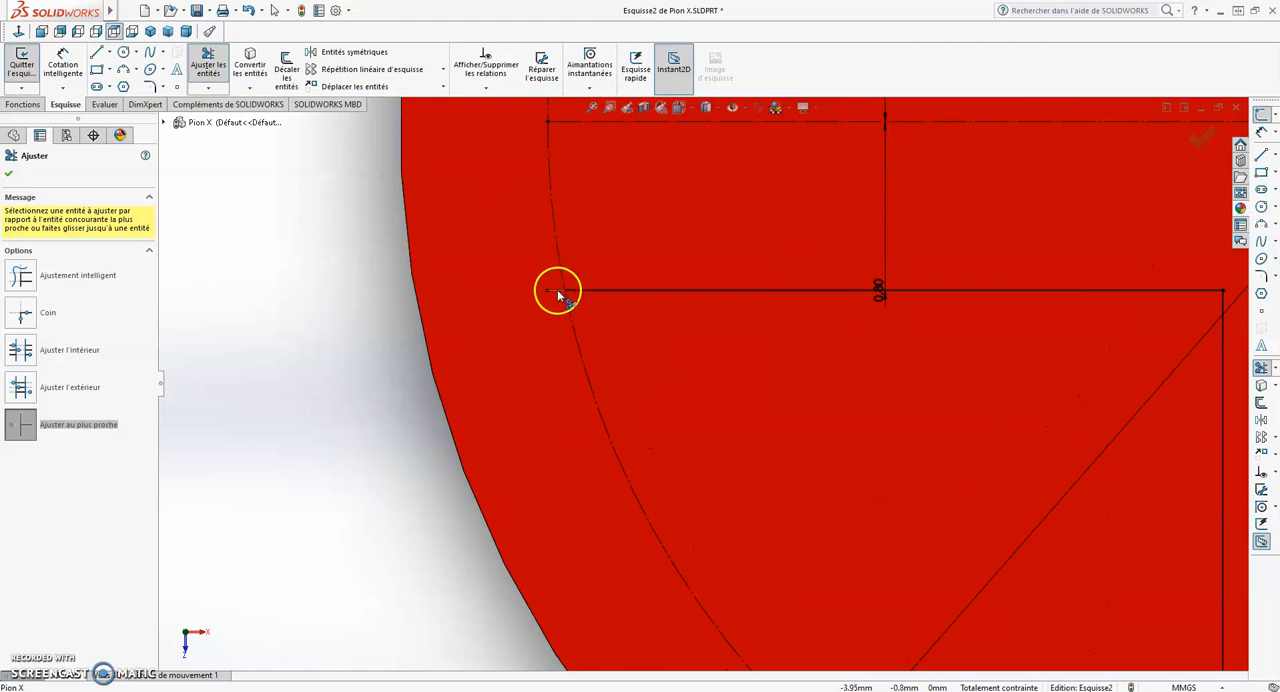
scroll(568, 266, up, 3)
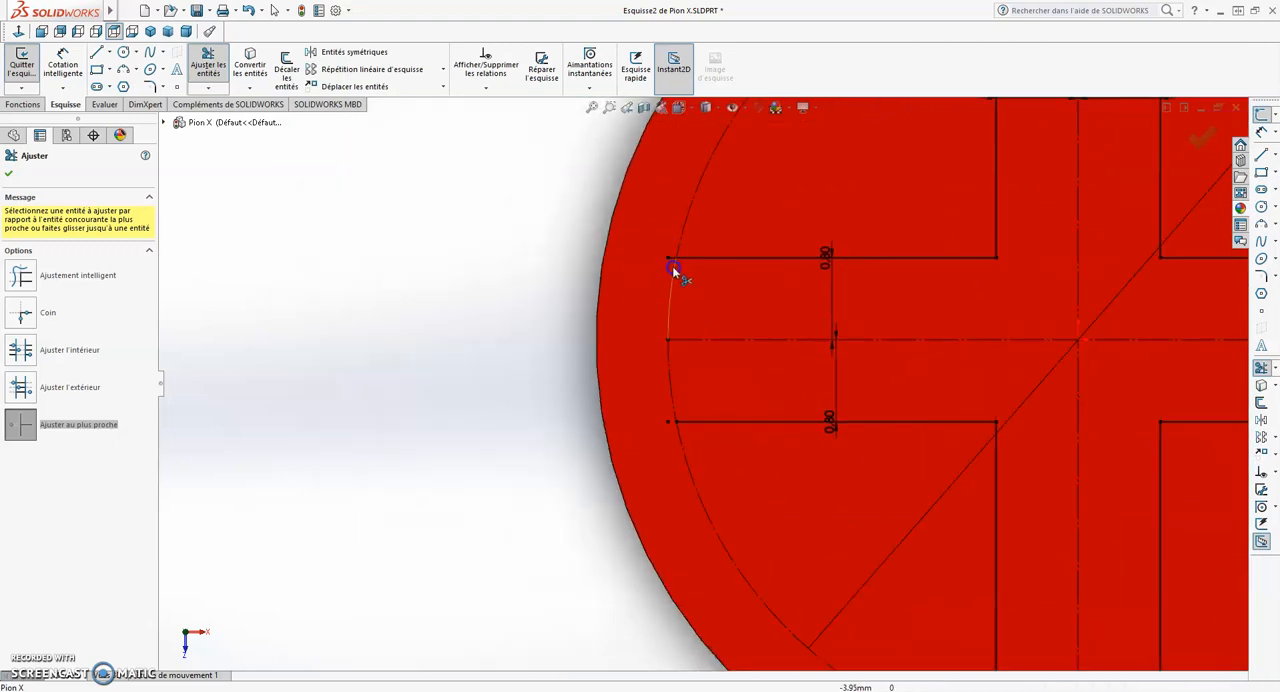
click(673, 257)
scroll(850, 234, up, 4)
scroll(1021, 247, down, 2)
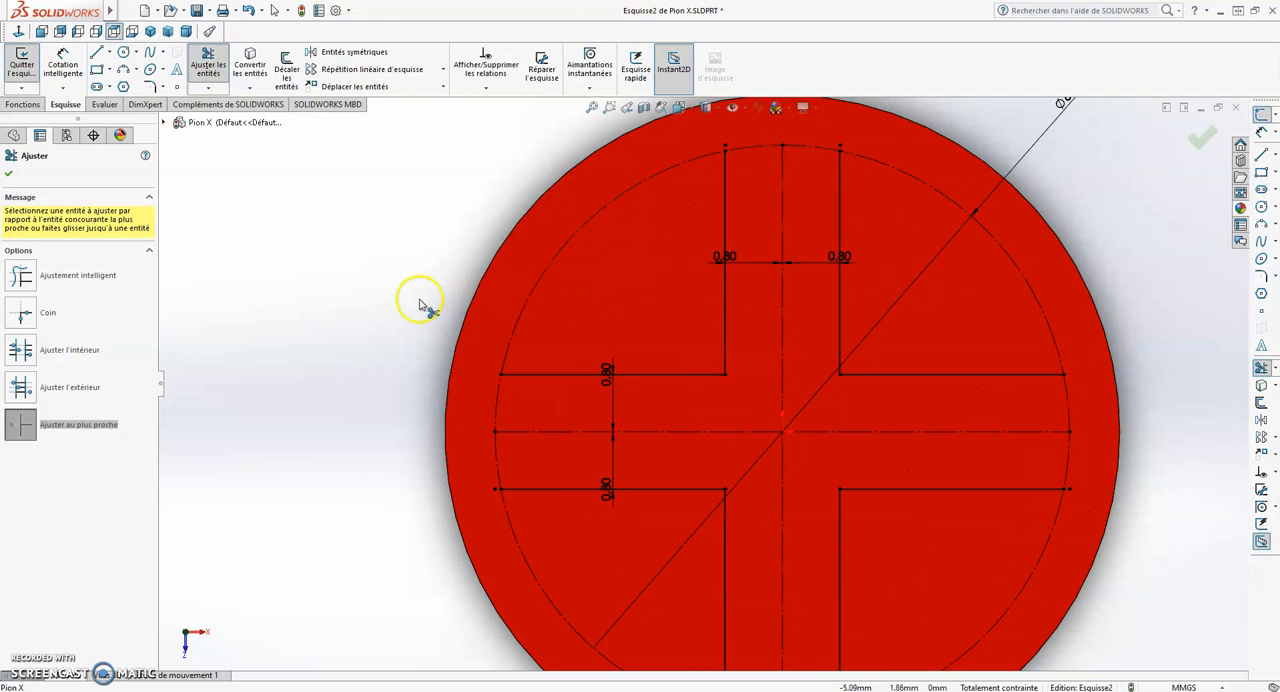
key(Escape)
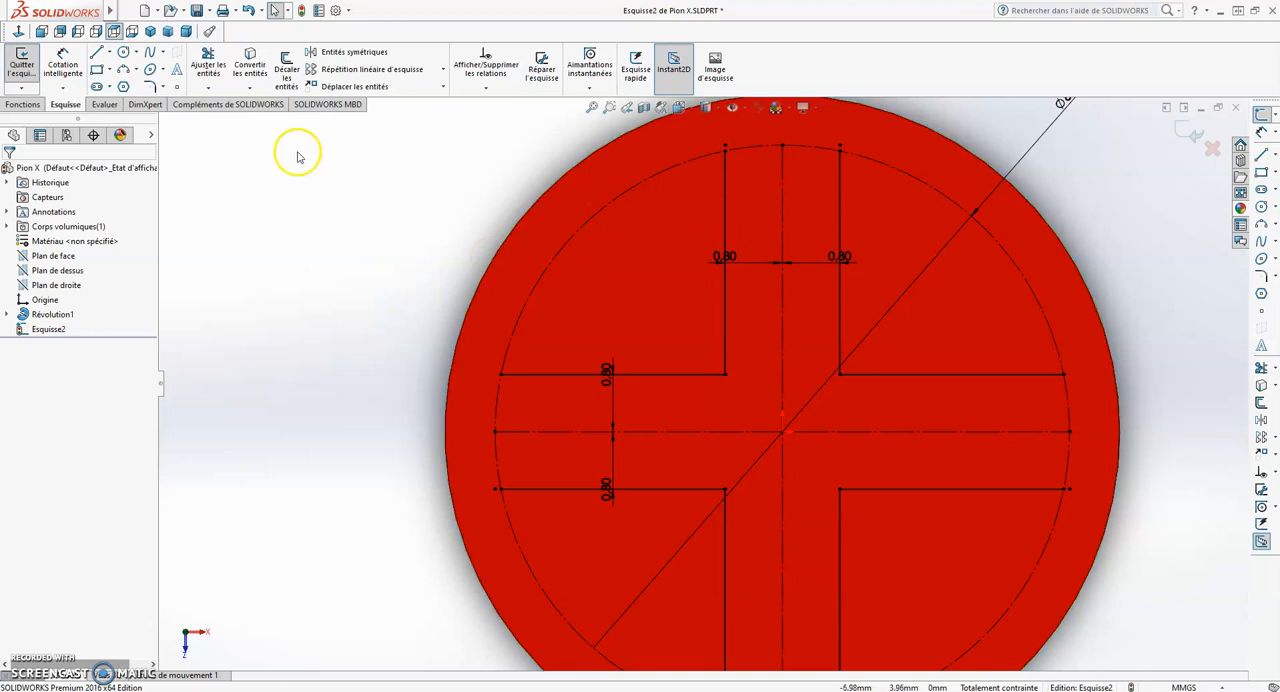
- Close the left arm's end with two connected lines joining its upper and lower corners through the circle's left quadrant point
click(97, 56)
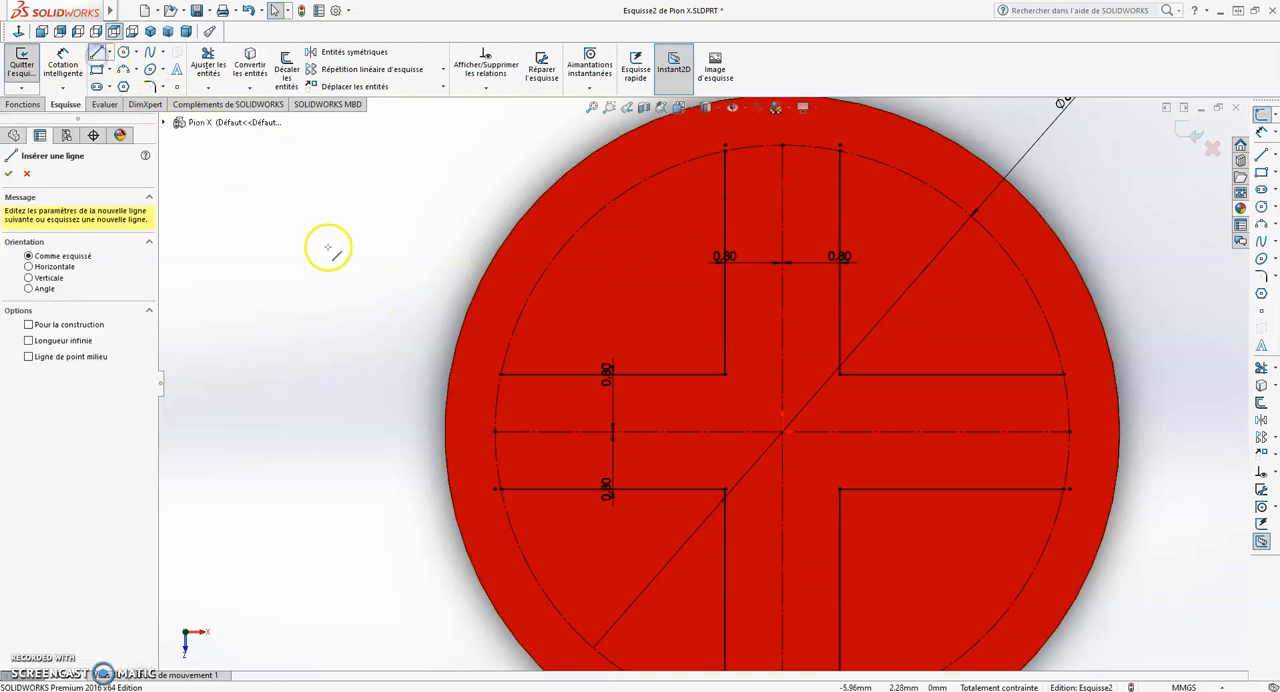
scroll(507, 380, down, 2)
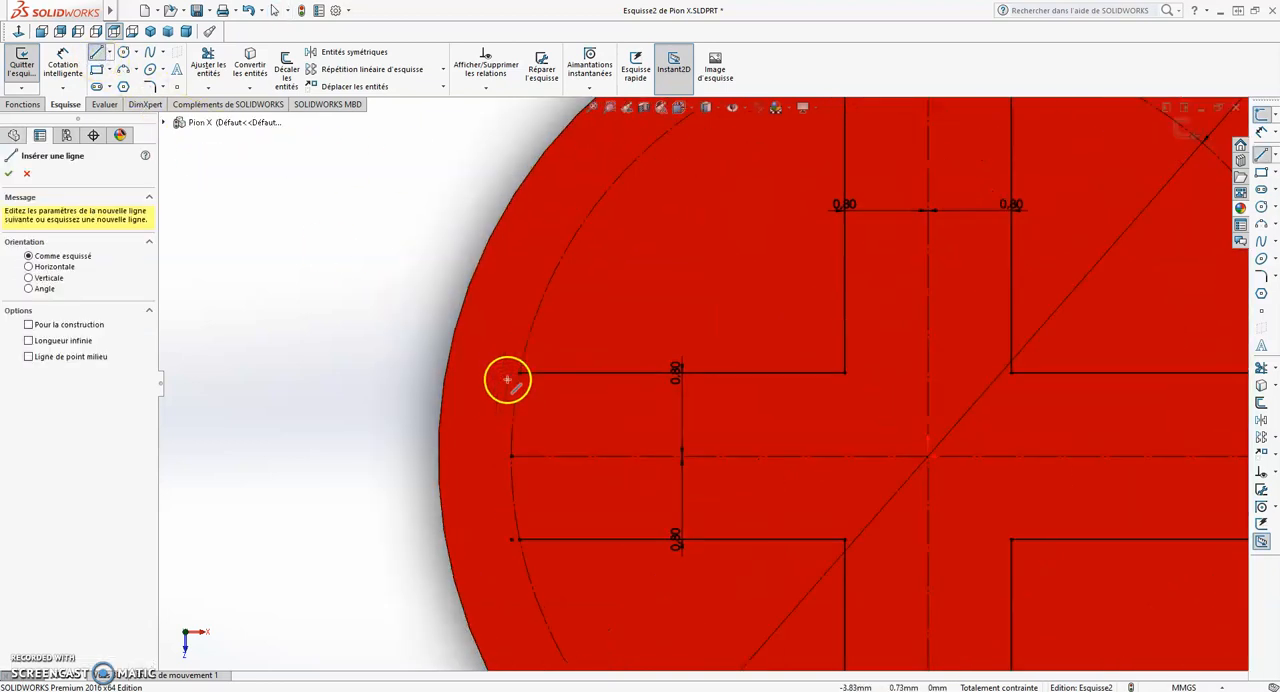
drag(521, 374, 511, 457)
double_click(519, 539)
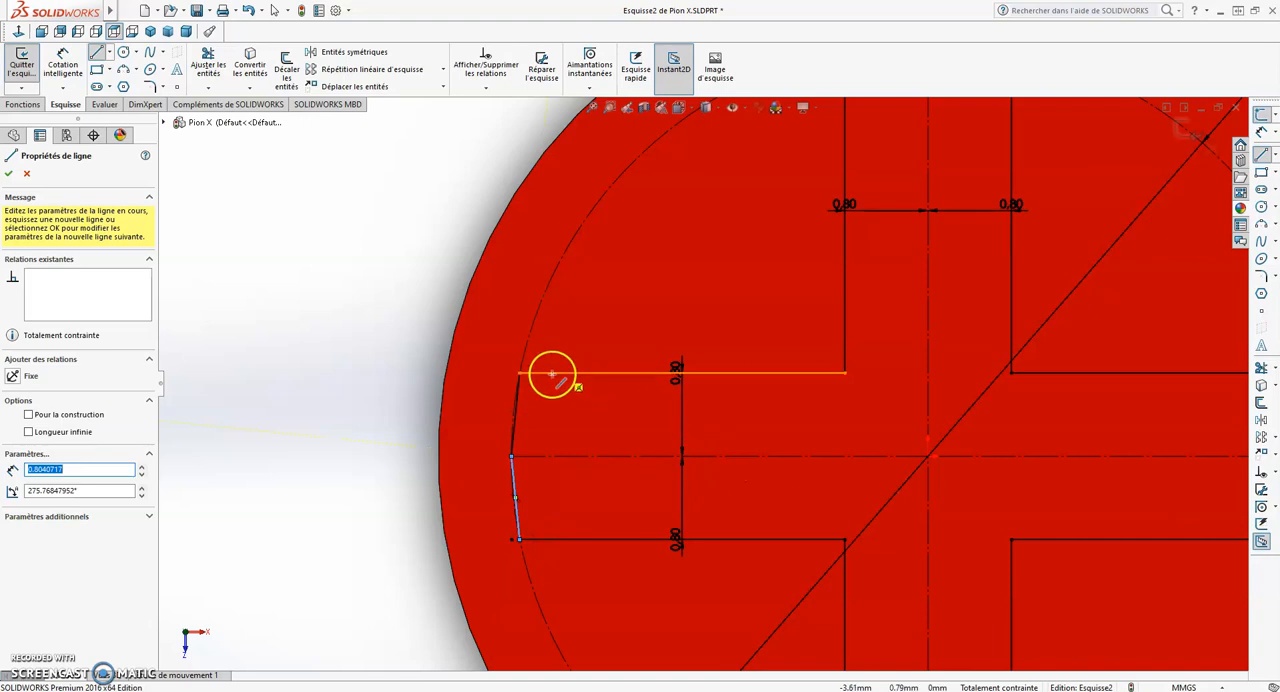
- Close the lower arm's end with two connected lines joining its left and right corners through the construction circle's bottom quadrant point
key(Escape)
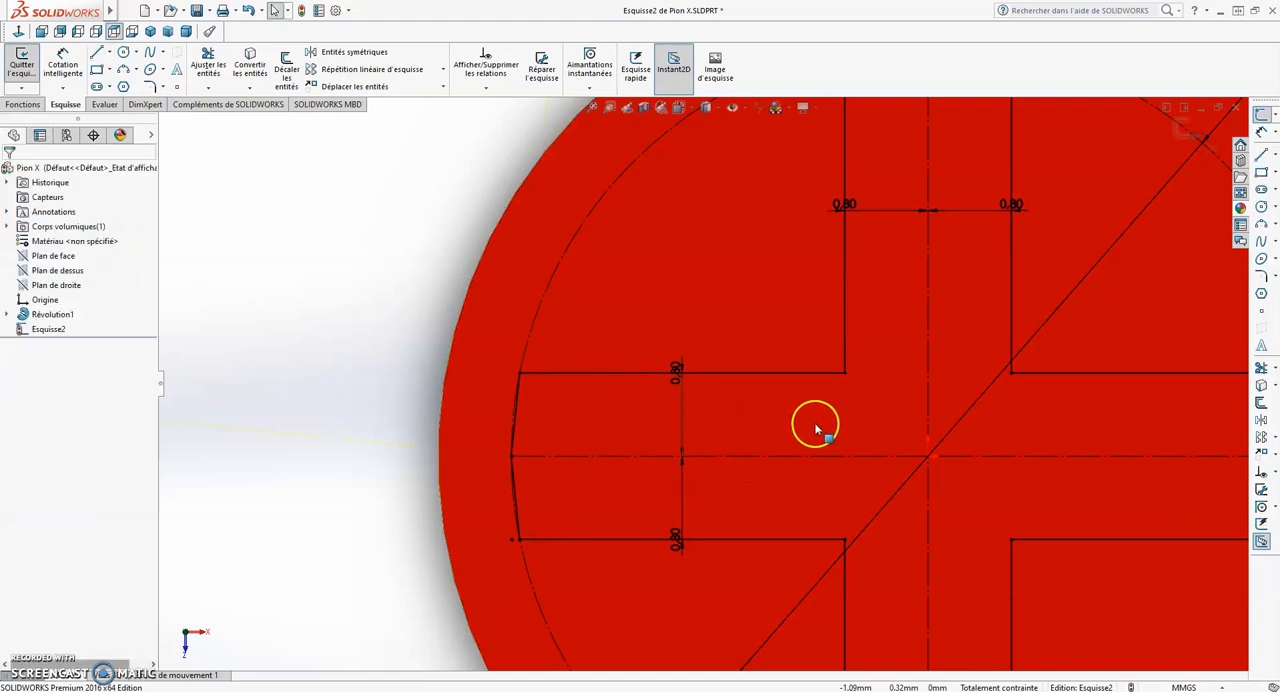
scroll(835, 455, up, 4)
scroll(797, 560, down, 4)
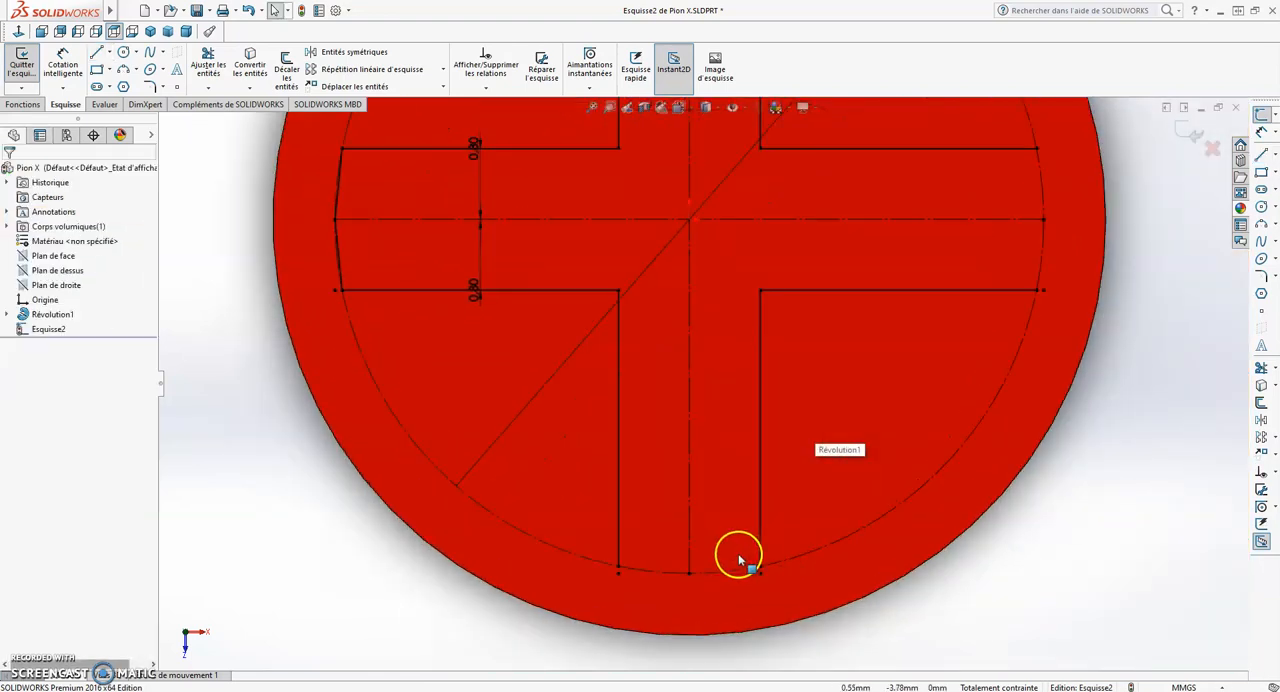
scroll(697, 535, down, 2)
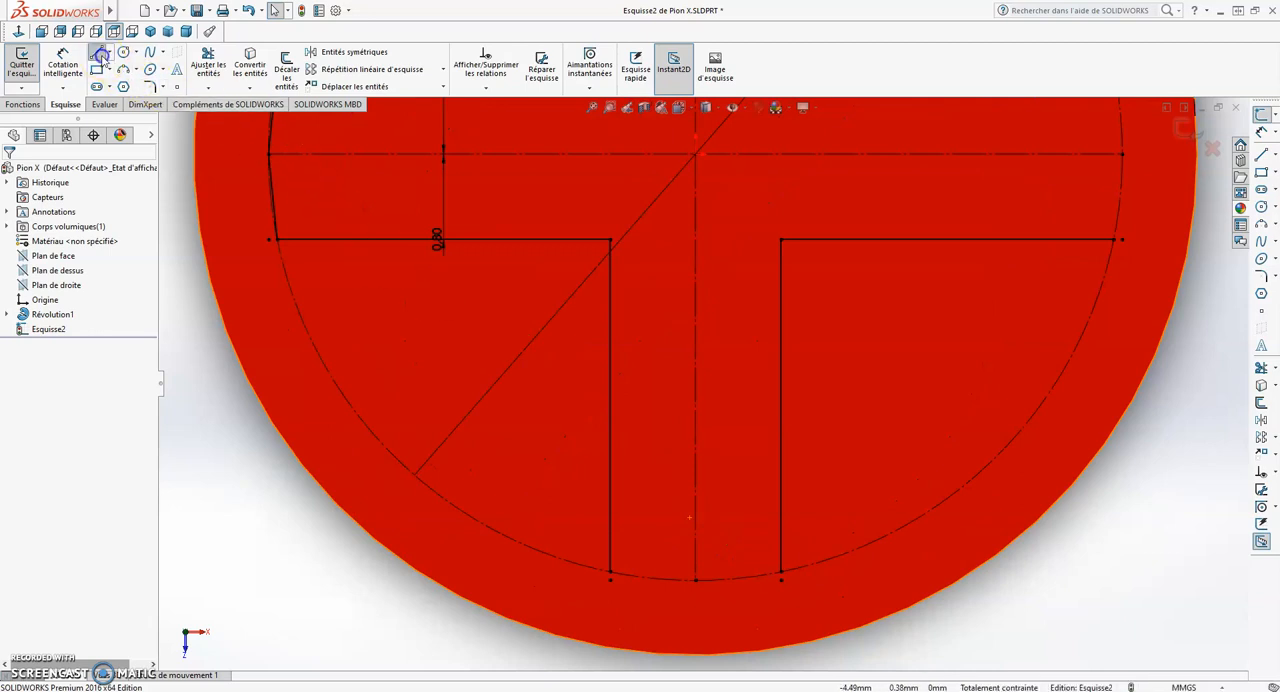
click(99, 54)
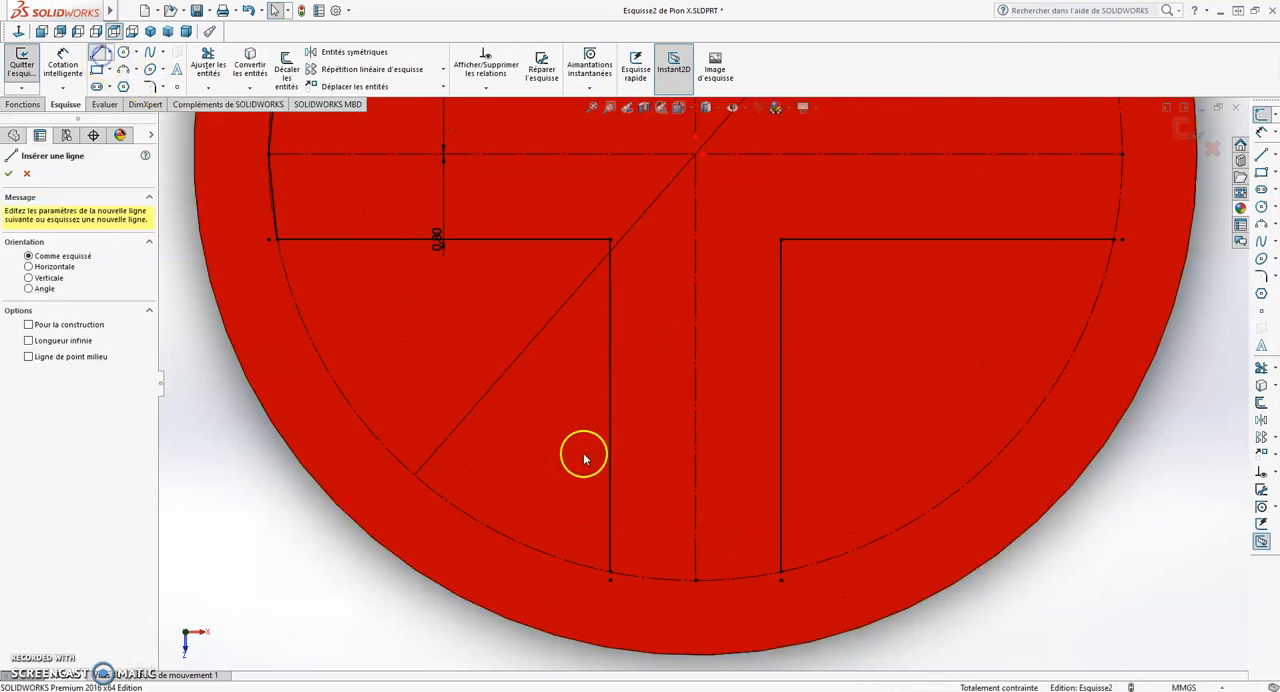
click(611, 574)
click(697, 579)
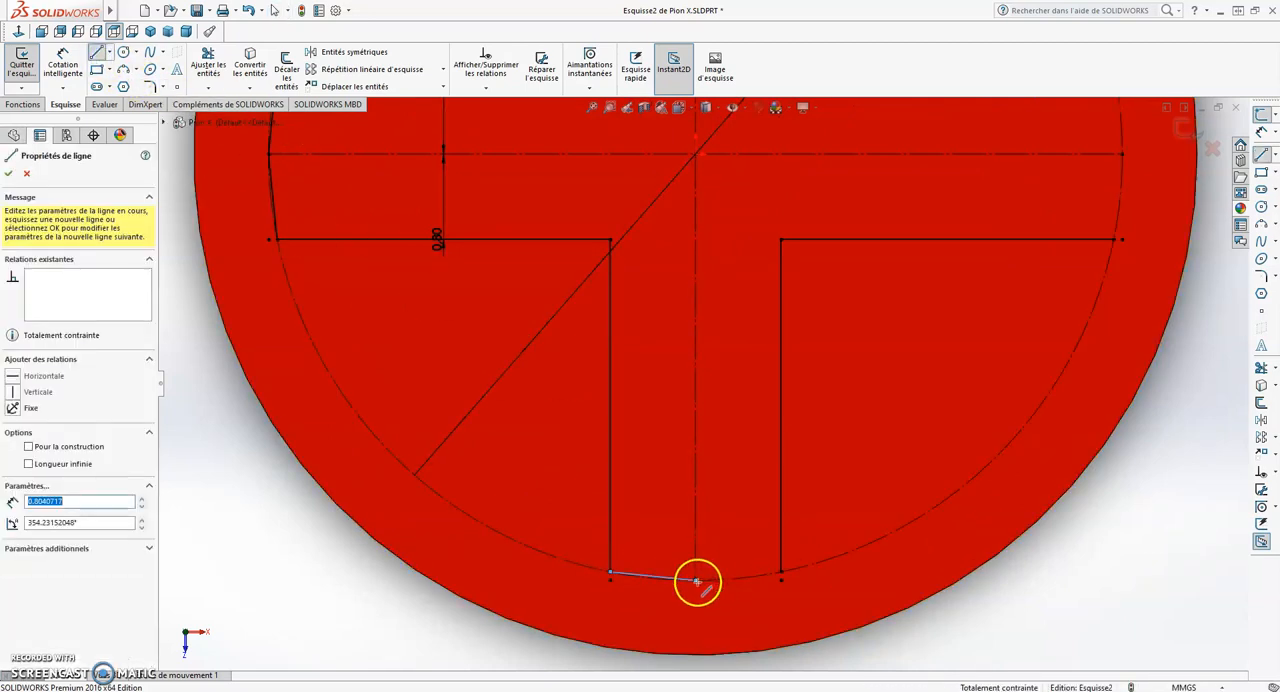
click(781, 574)
key(Escape)
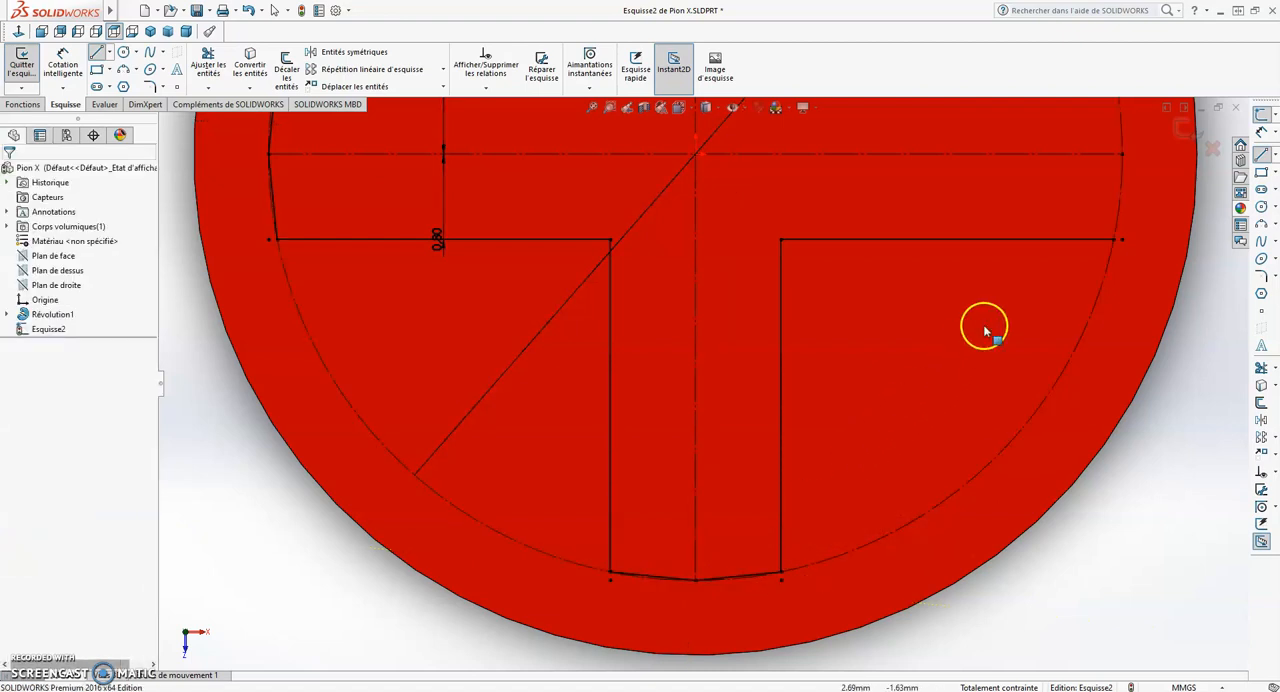
- Close the right arm's end with two connected lines joining its upper and lower corners through the circle's right quadrant point
scroll(1060, 290, up, 3)
scroll(808, 290, down, 4)
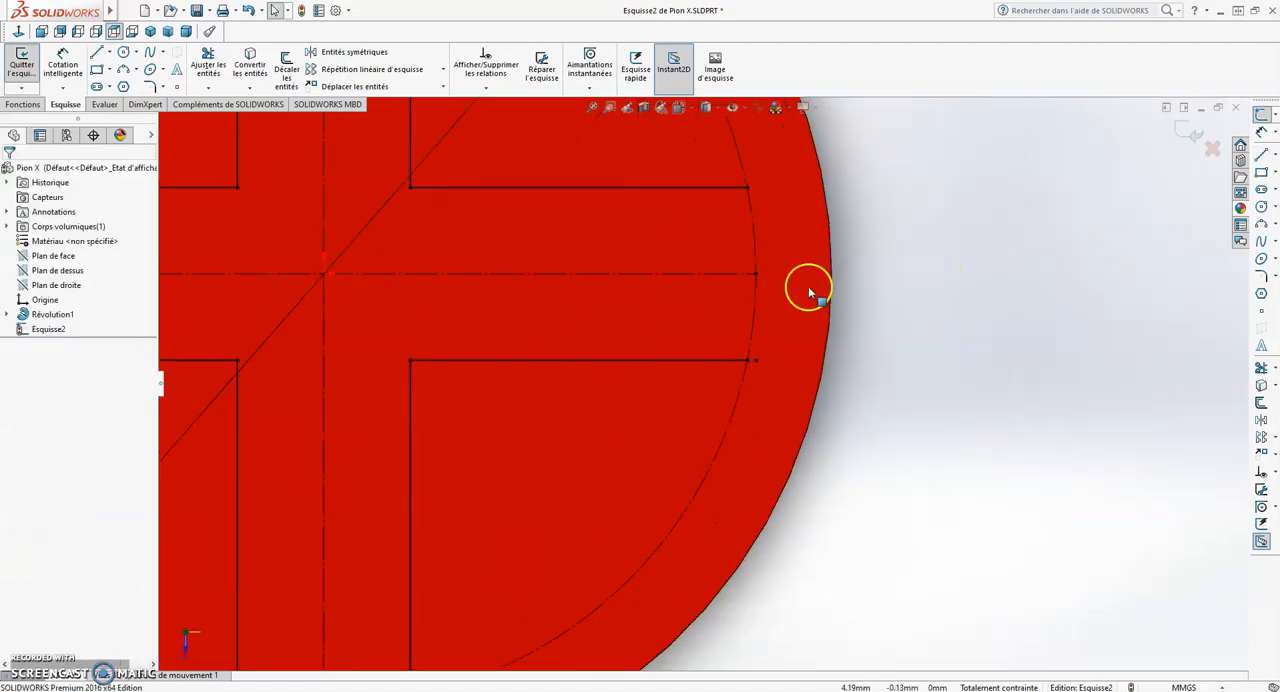
click(97, 55)
click(748, 187)
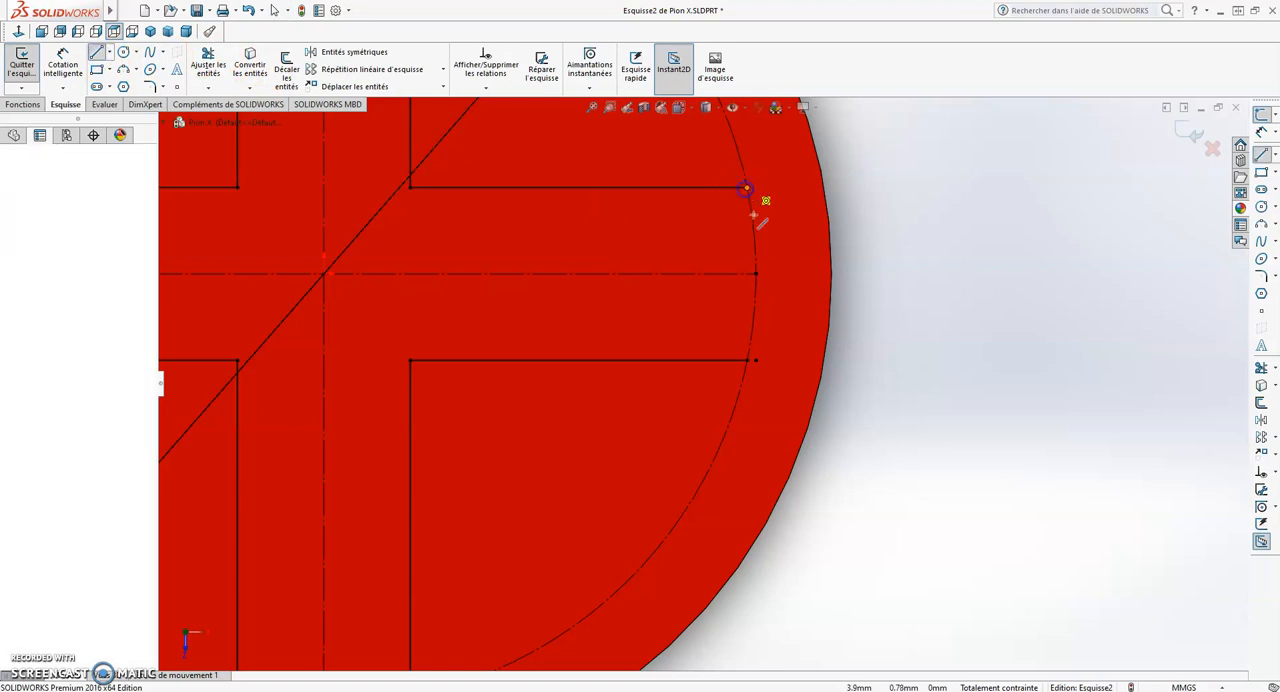
click(758, 274)
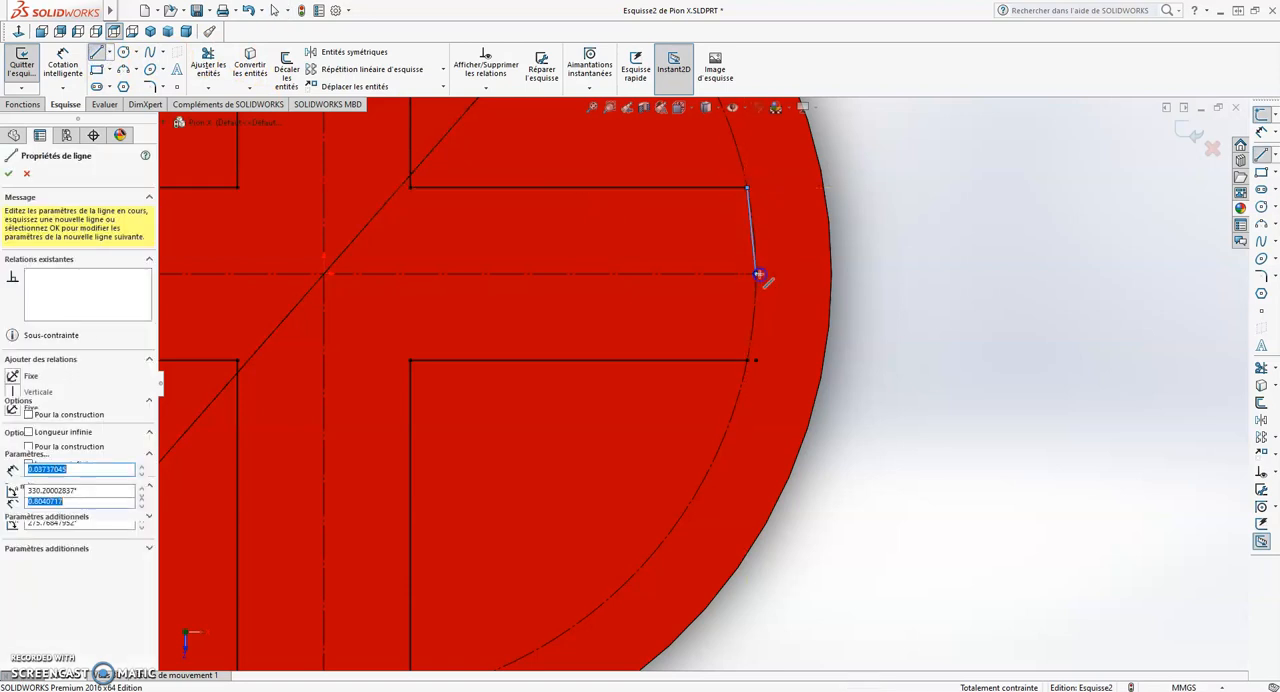
click(748, 361)
scroll(583, 206, down, 5)
key(Escape)
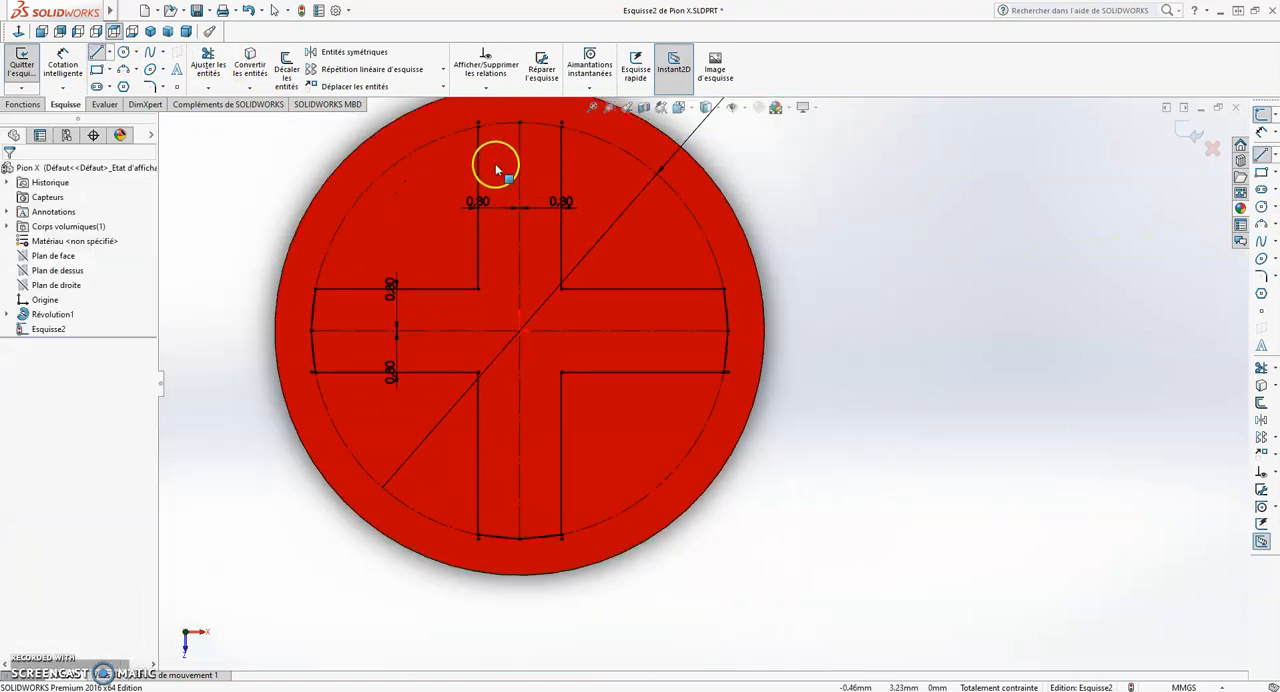
- Close the upper arm's end with two connected lines through the circle's top quadrant point, and exit the sketch
scroll(480, 145, down, 2)
scroll(480, 145, down, 3)
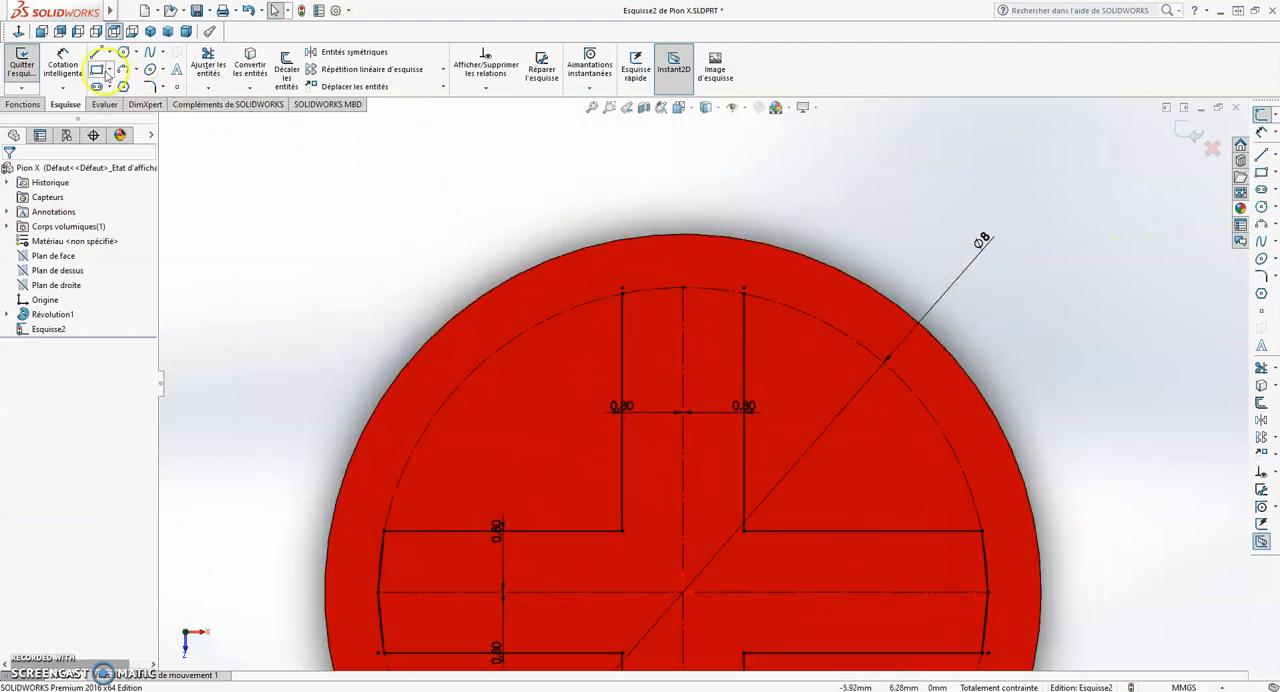
click(100, 56)
scroll(717, 349, down, 3)
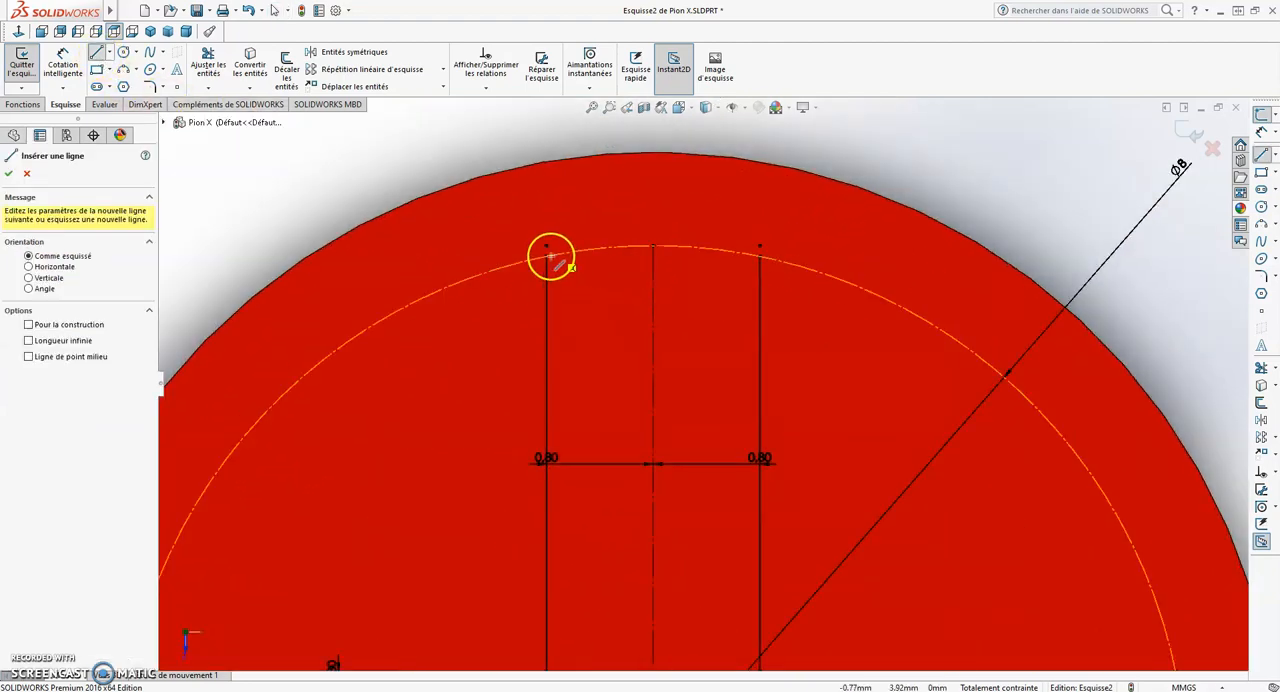
click(547, 257)
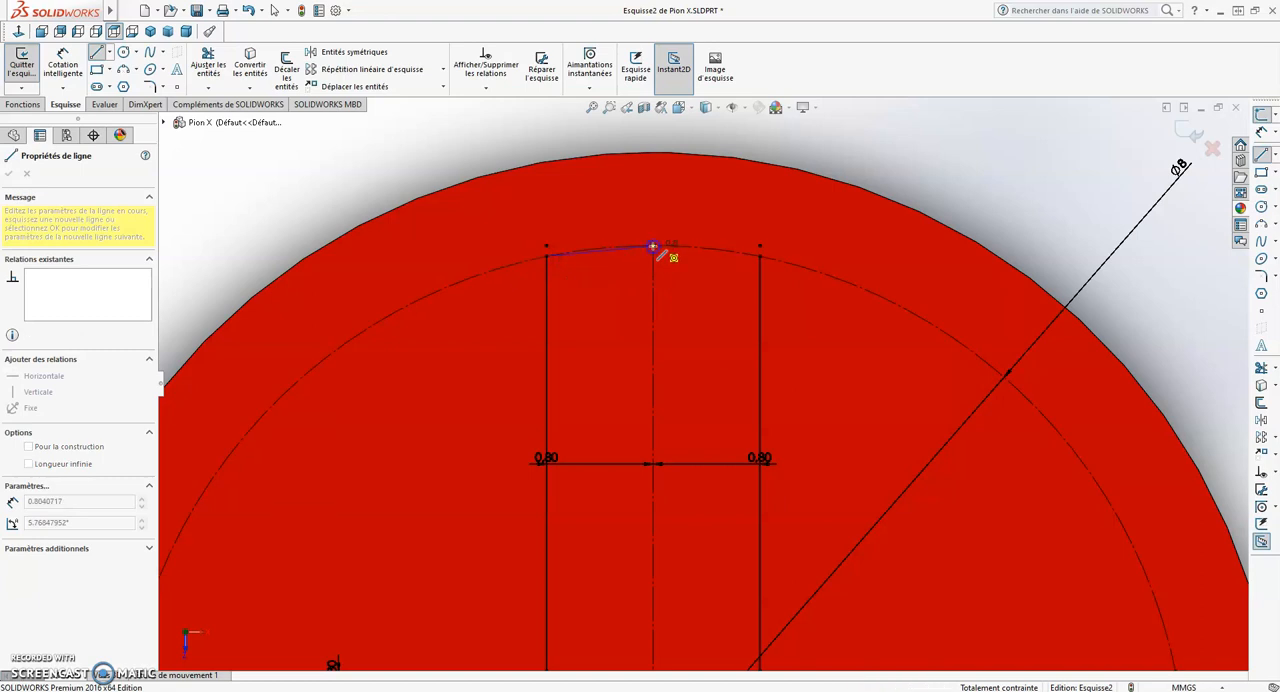
click(653, 246)
double_click(760, 256)
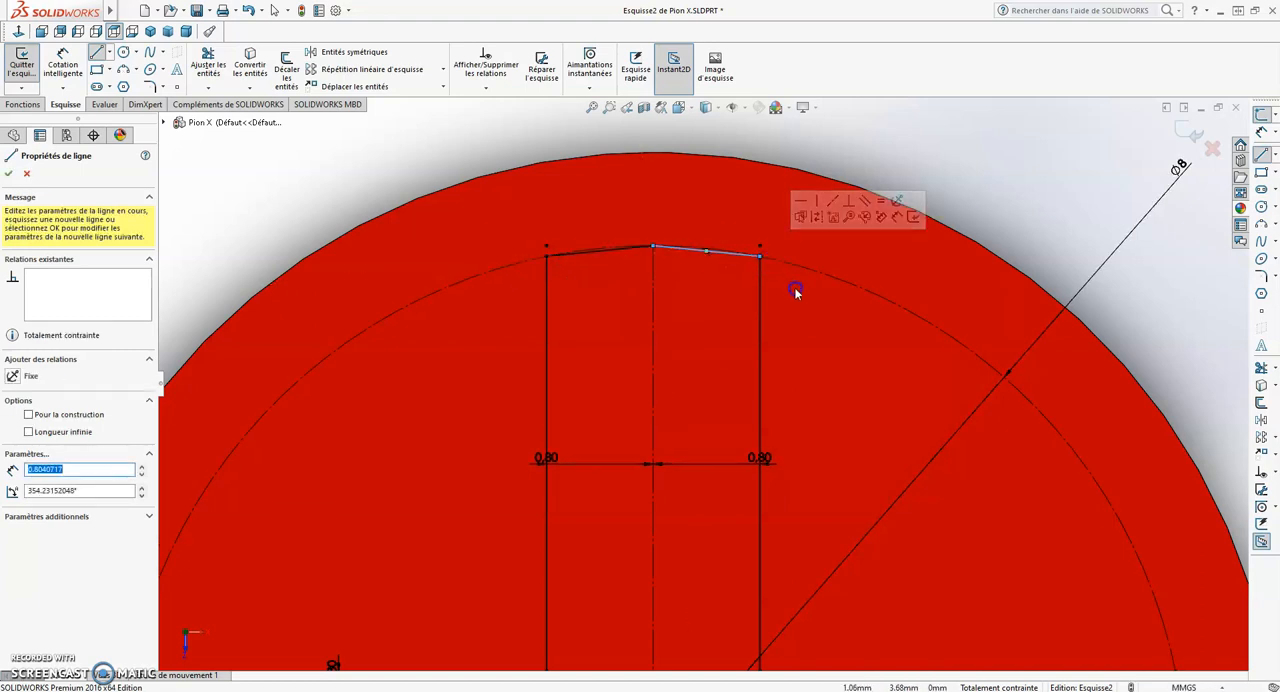
scroll(743, 330, up, 5)
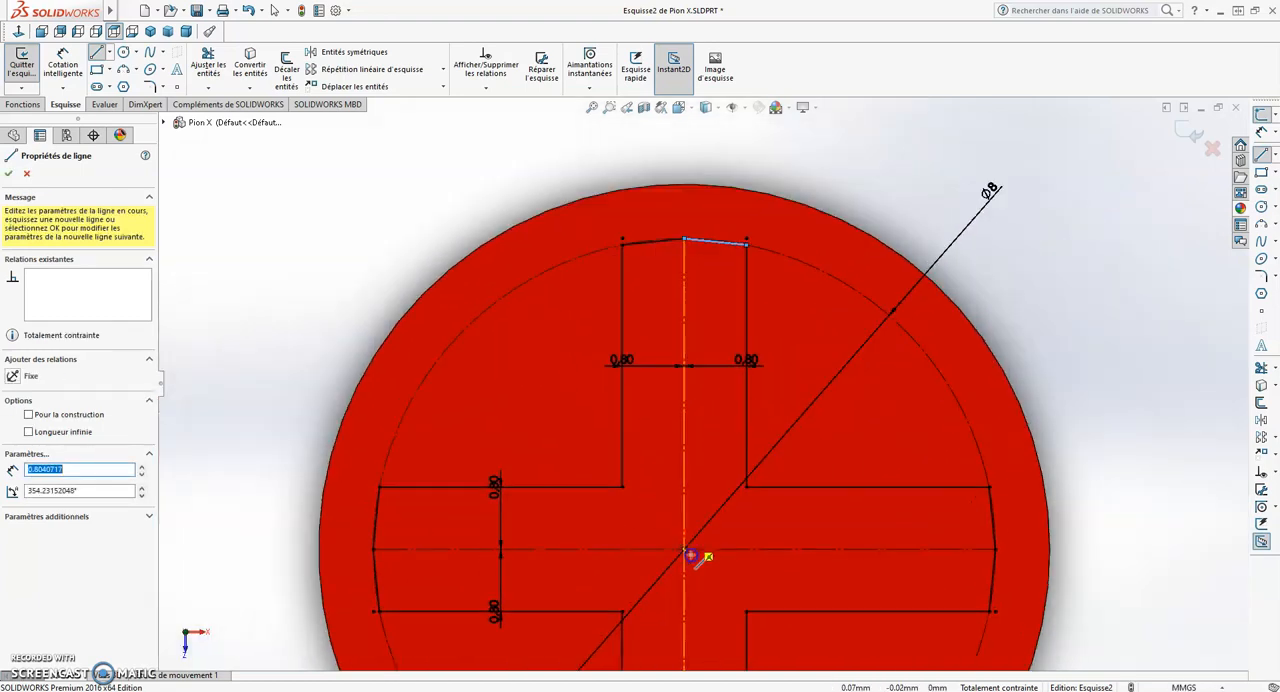
scroll(699, 570, up, 2)
key(Escape)
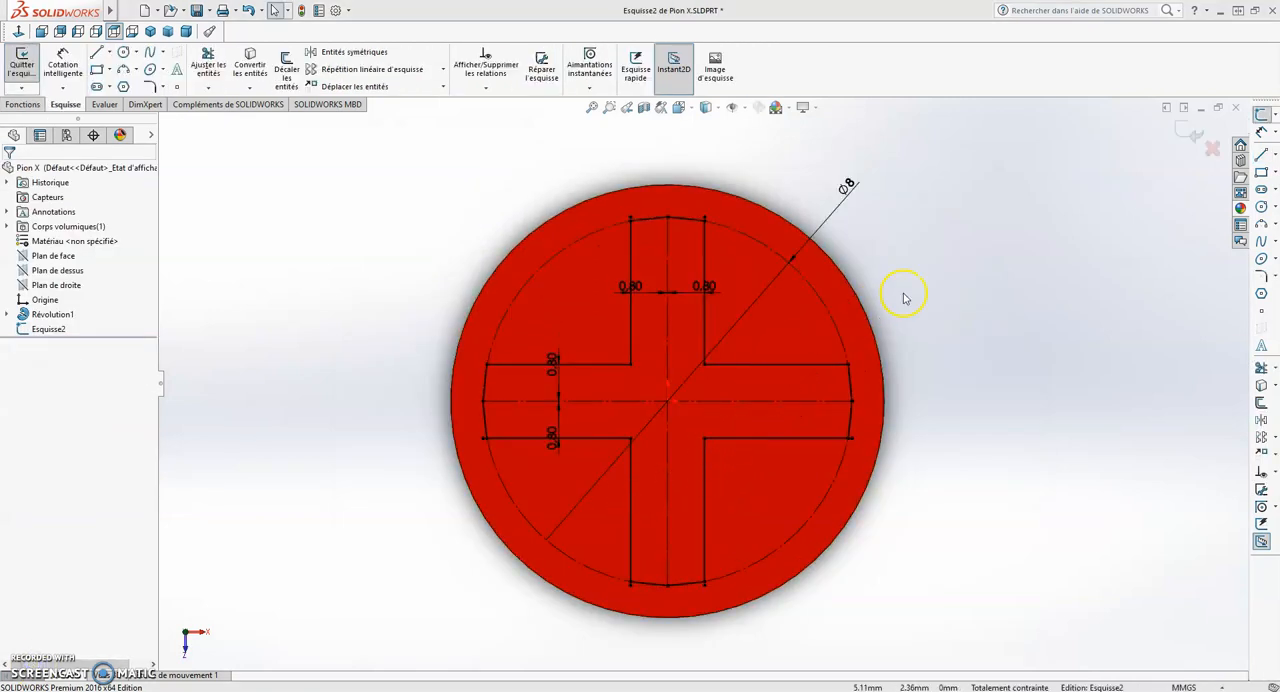
click(1194, 136)
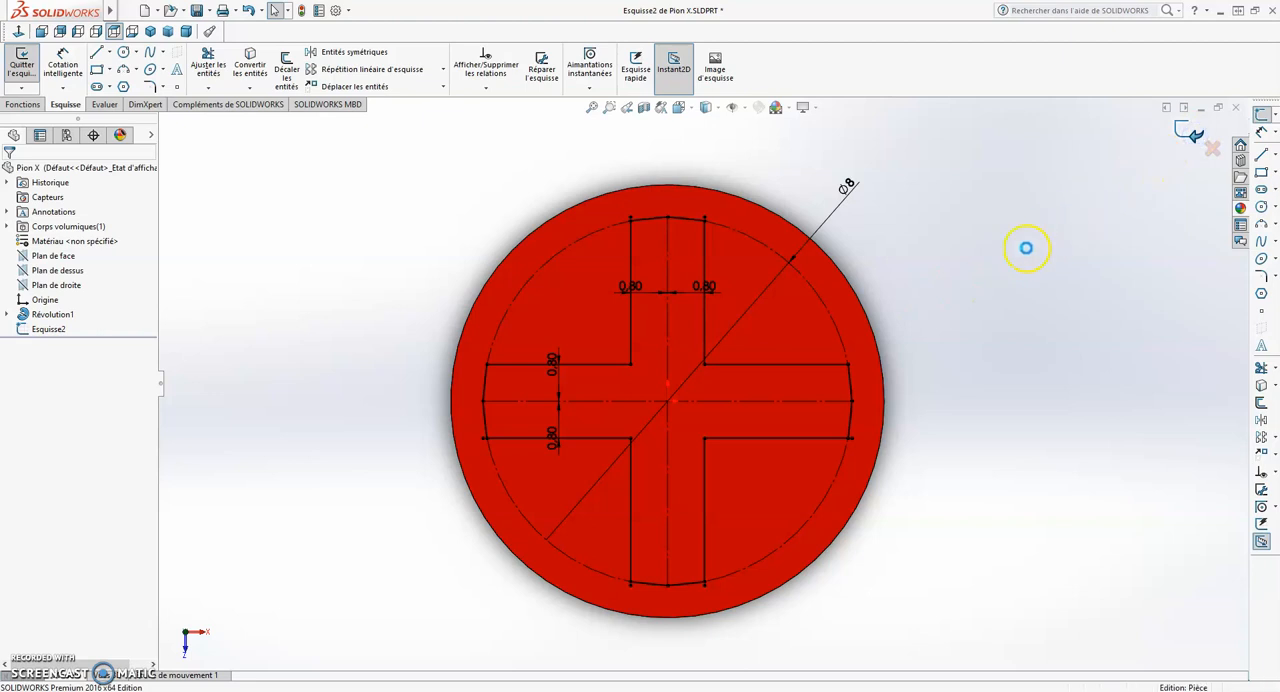
- Extrude the cross sketch as a blind boss 2 mm deep from the pawn's top face, merged with the body
middle_drag(928, 391, 920, 327)
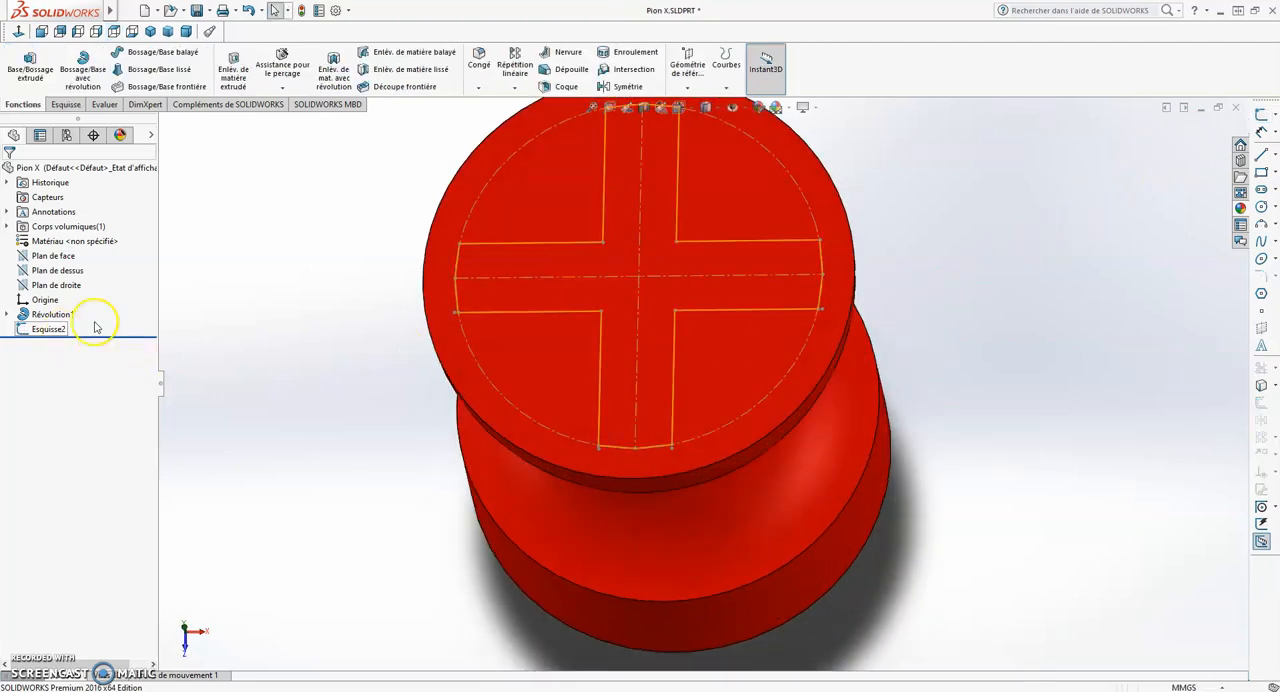
scroll(418, 253, up, 1)
scroll(430, 251, down, 1)
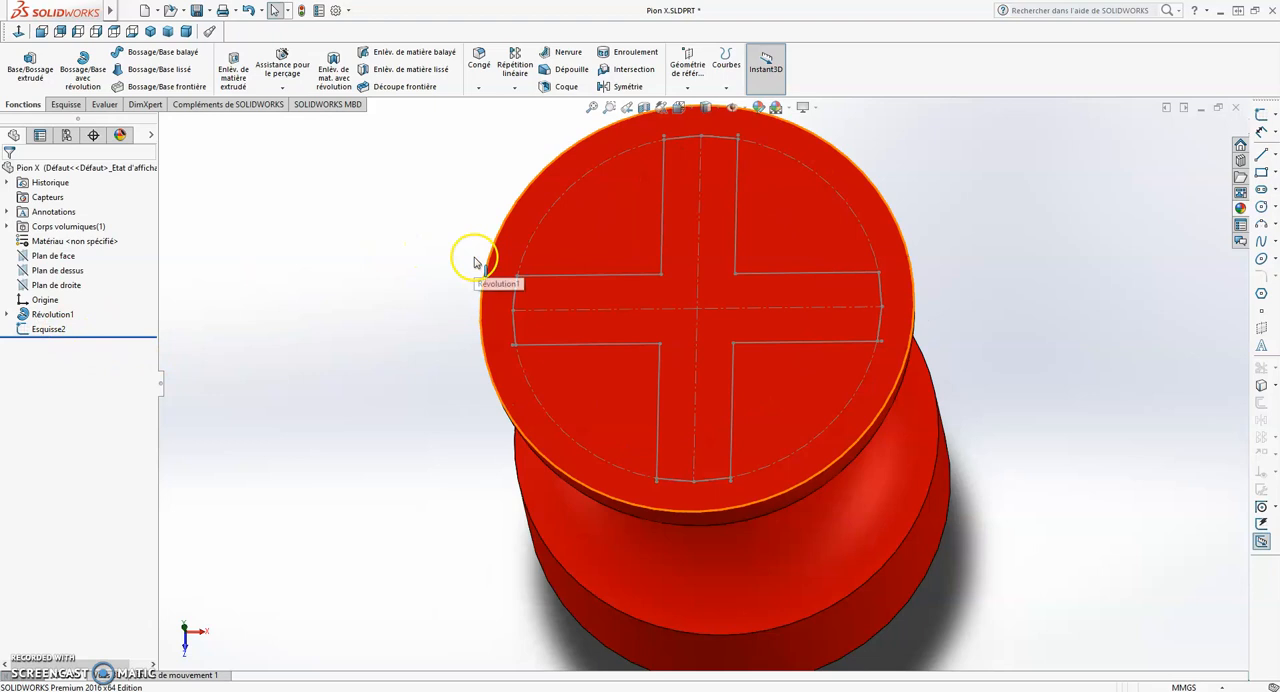
click(52, 336)
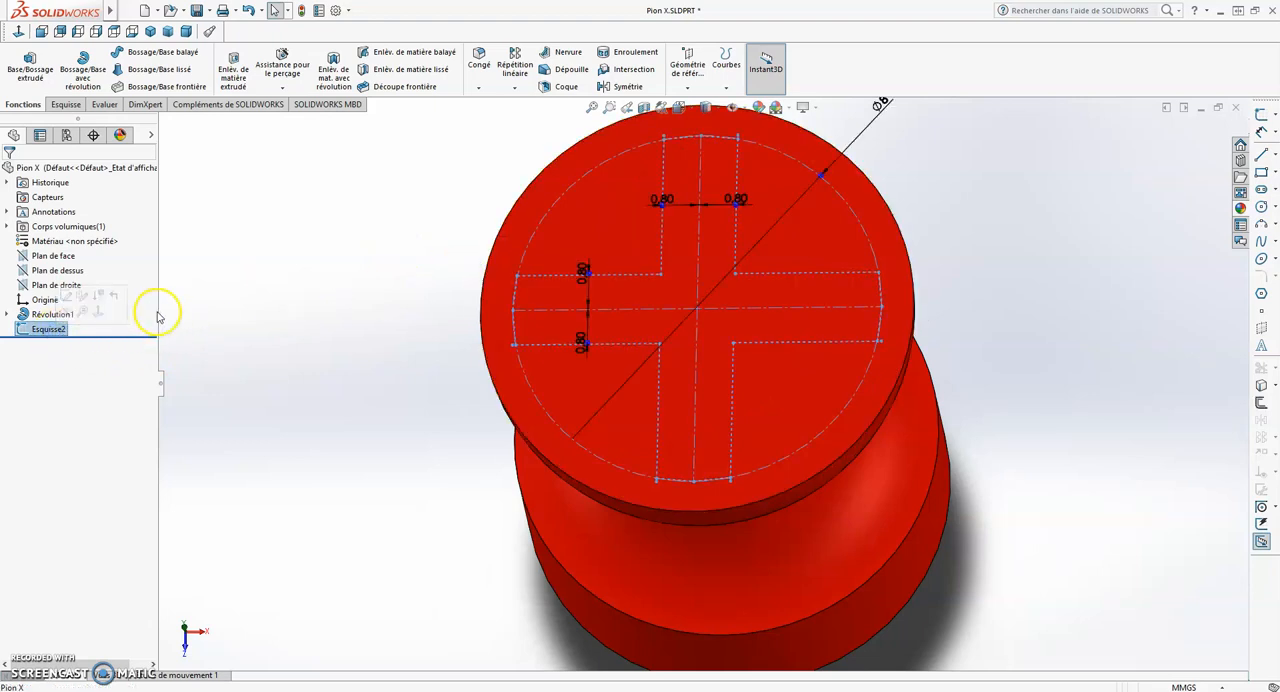
click(30, 74)
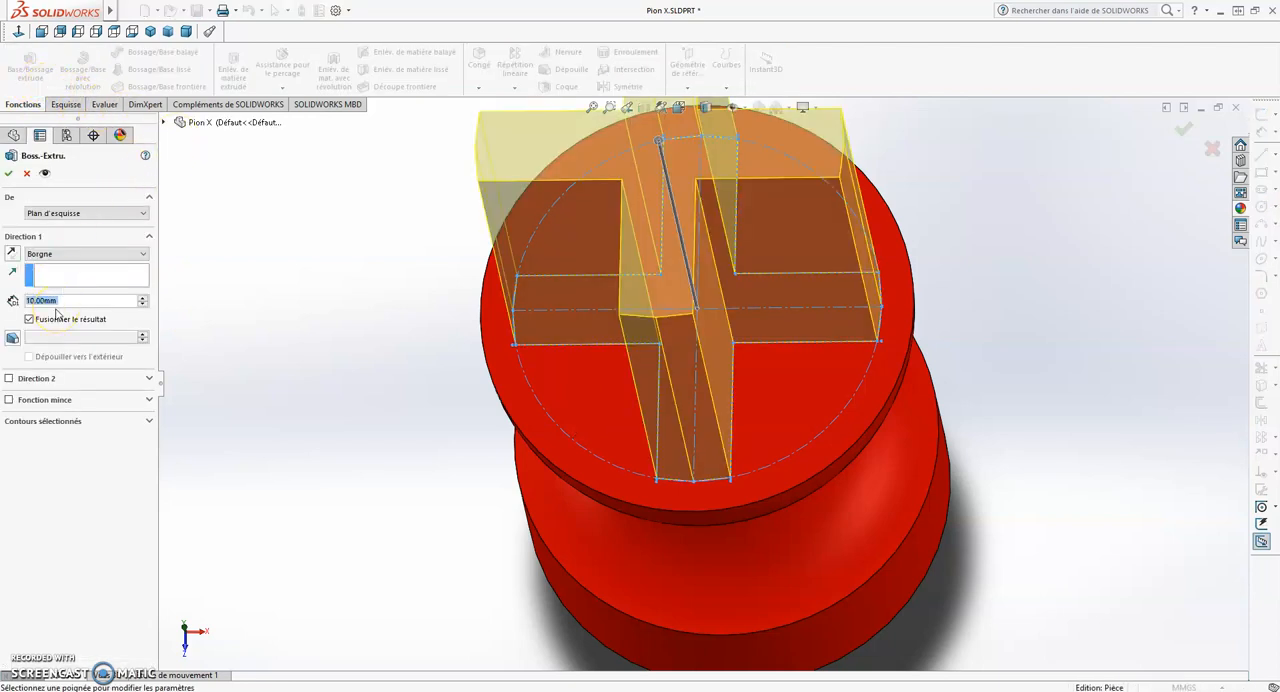
text(3)
key(BackSpace)
text(2)
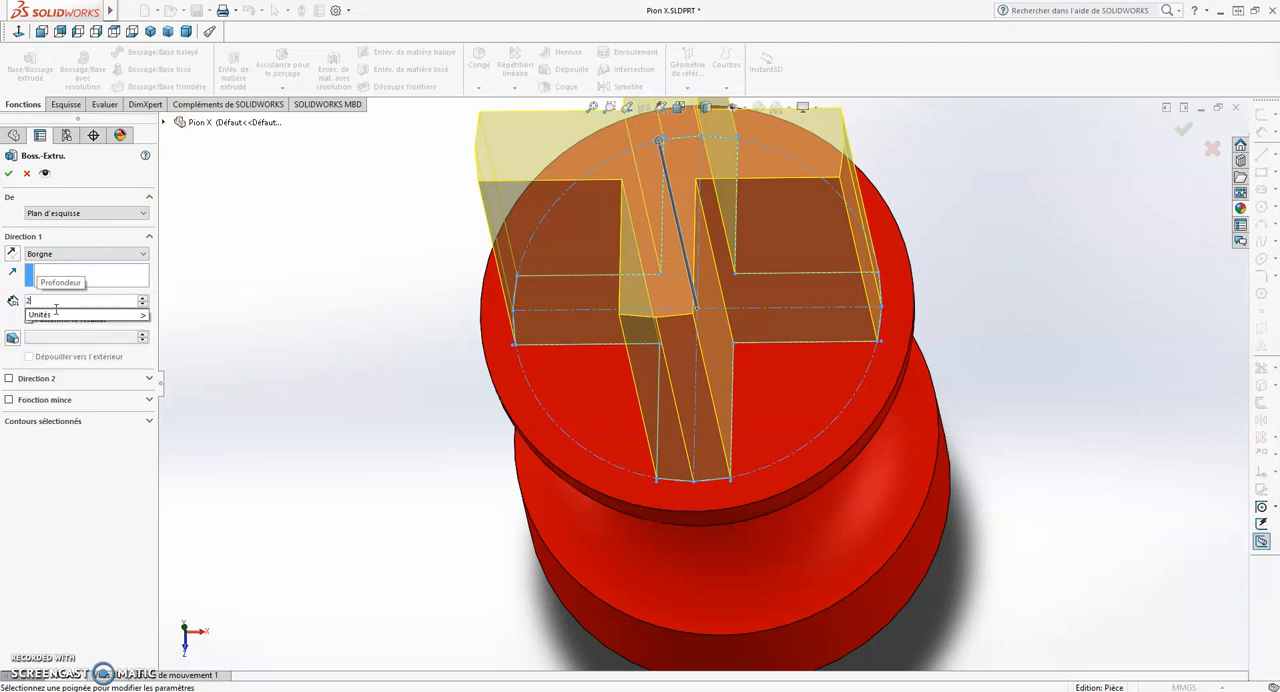
key(Return)
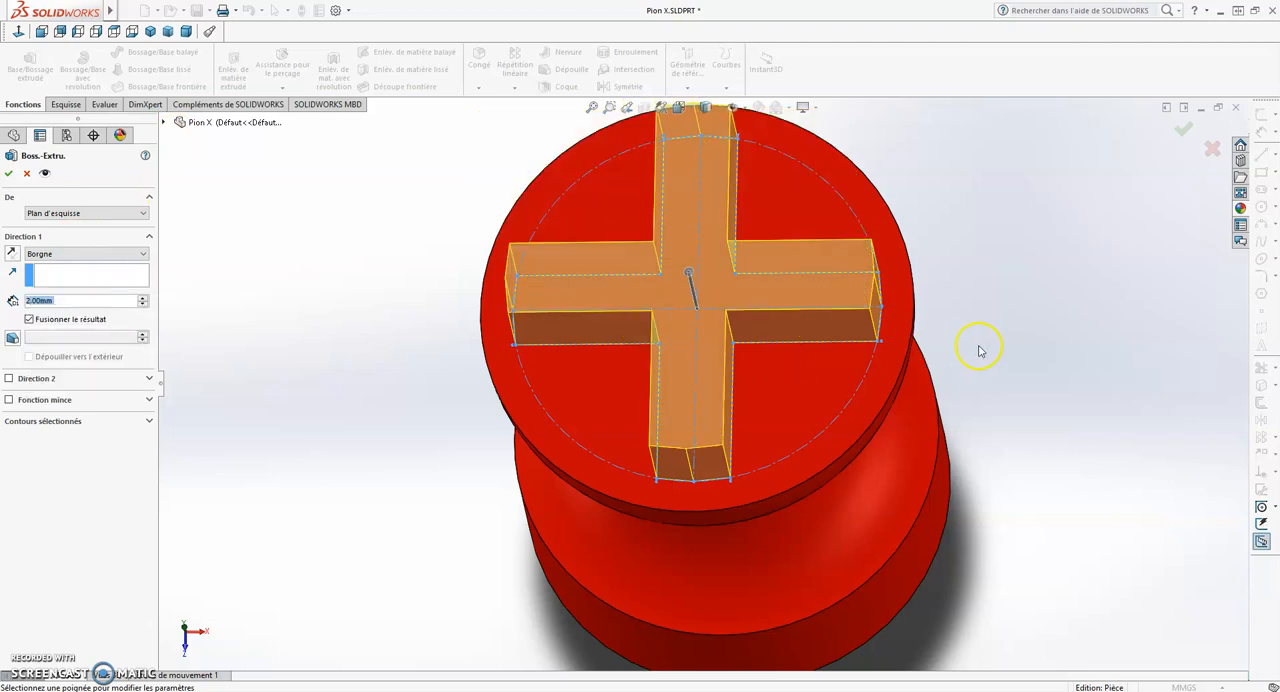
click(1184, 133)
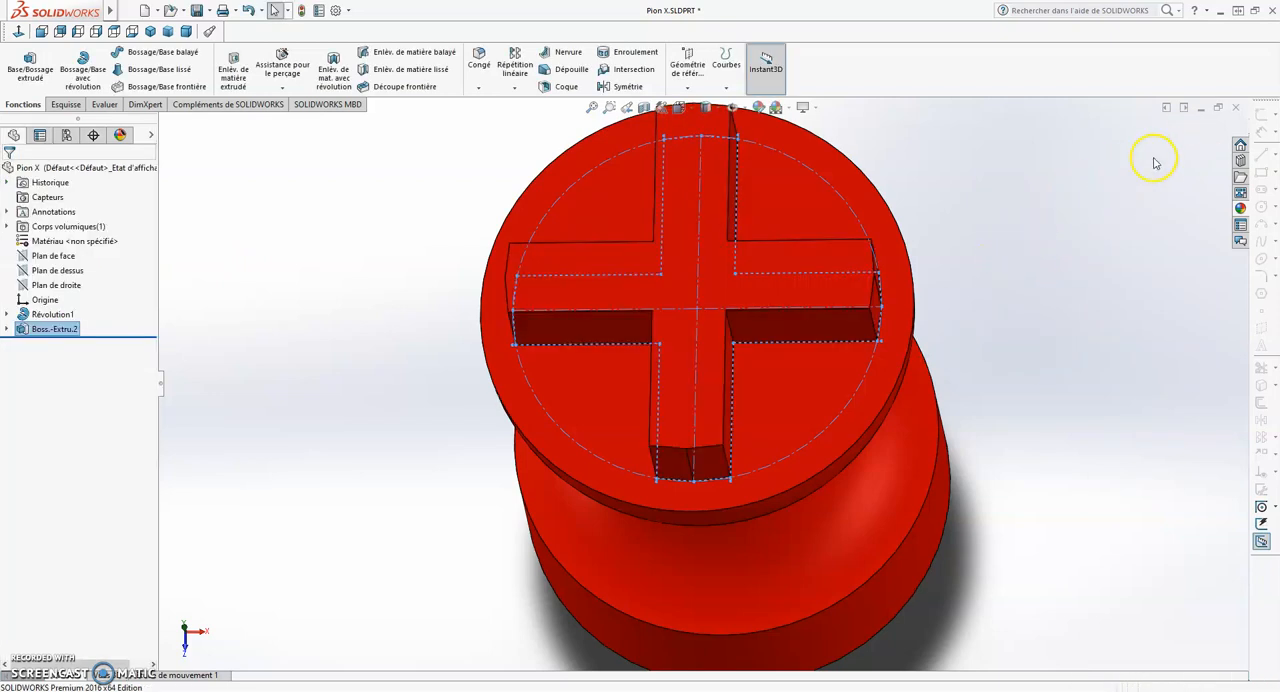
- Inspect the extruded cross on the pawn from several angles and return to the isometric view
middle_drag(952, 362, 955, 336)
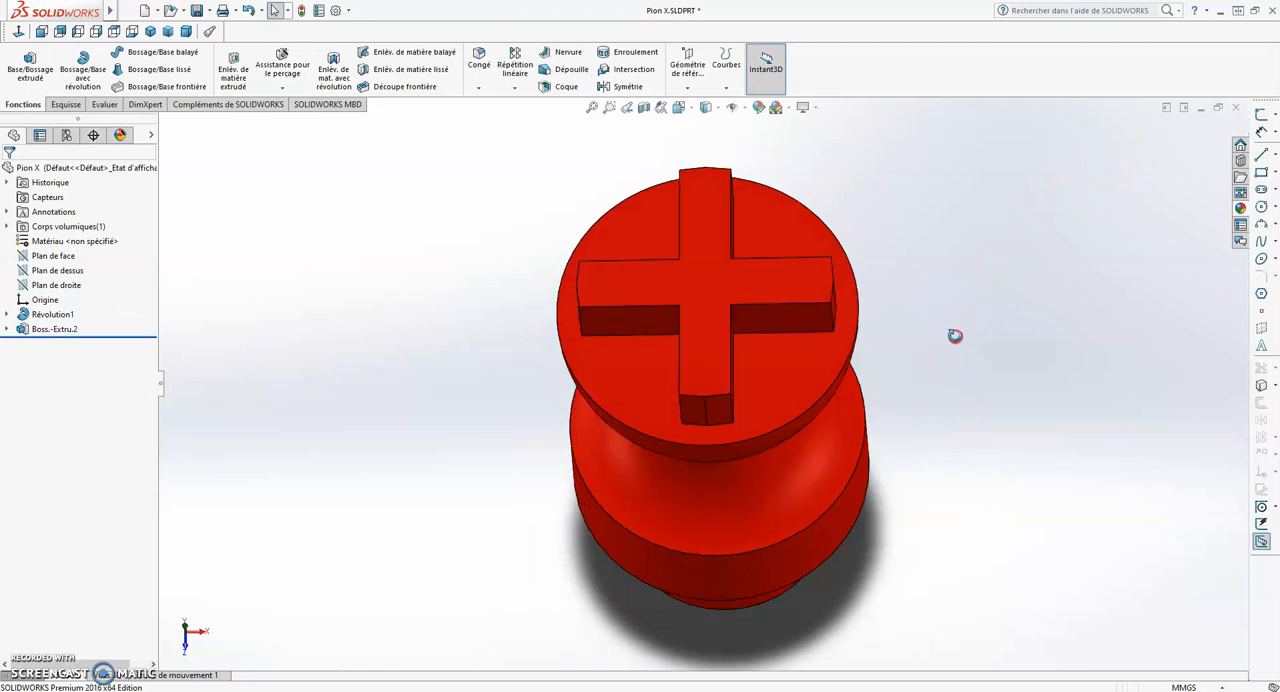
click(152, 36)
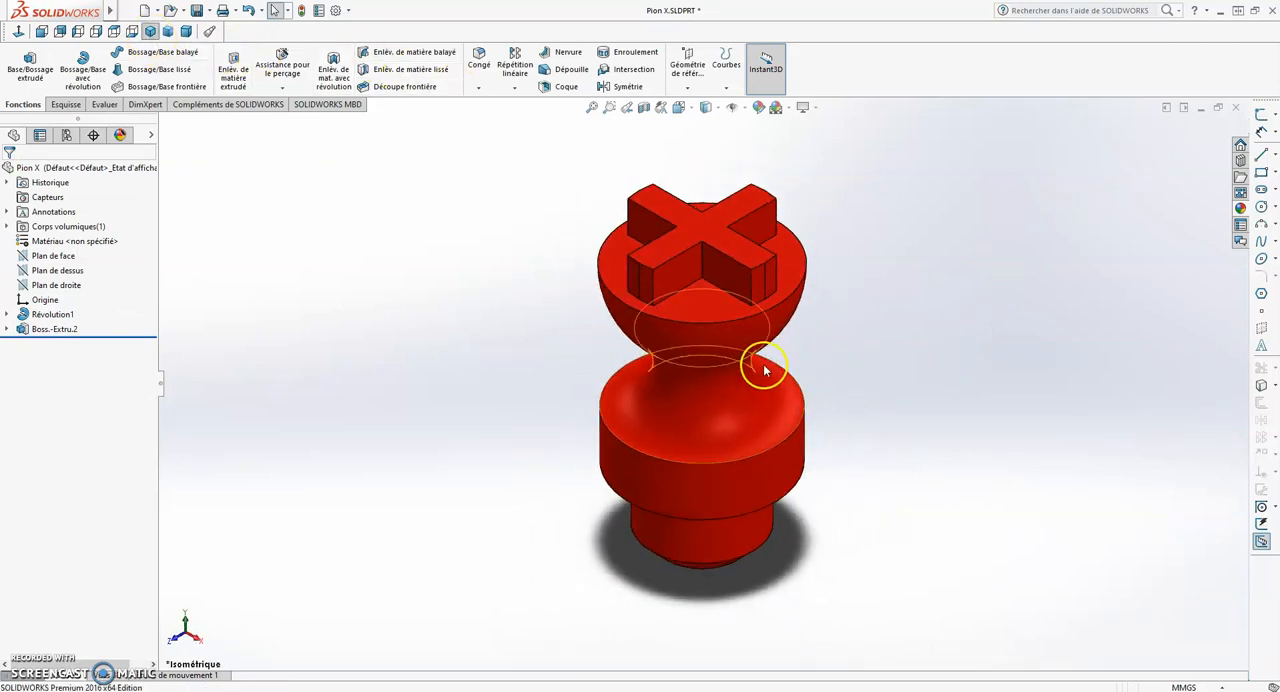
middle_drag(879, 433, 861, 404)
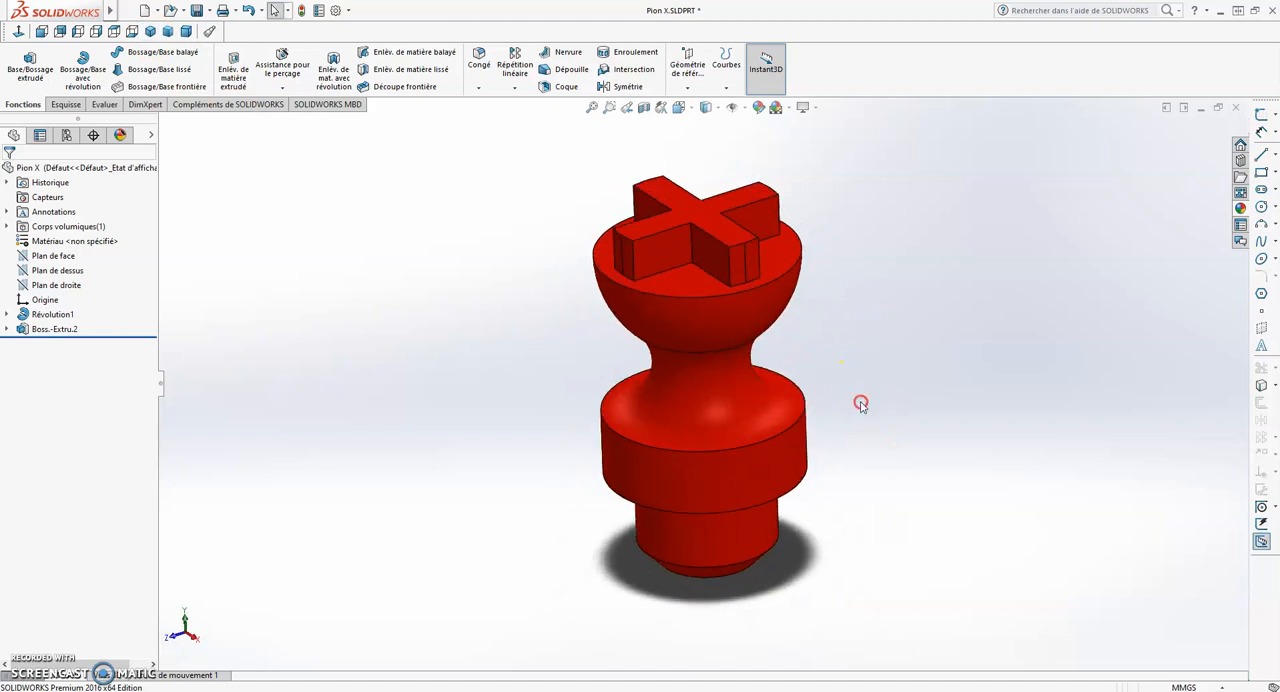
click(150, 31)
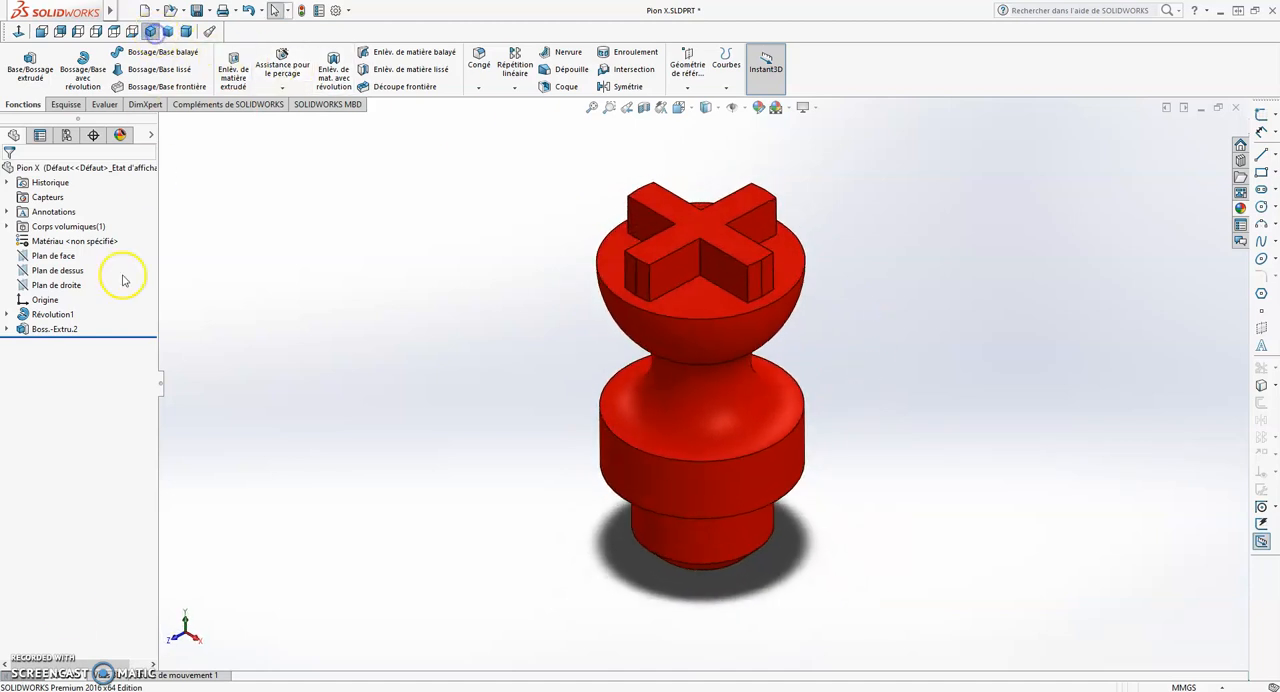